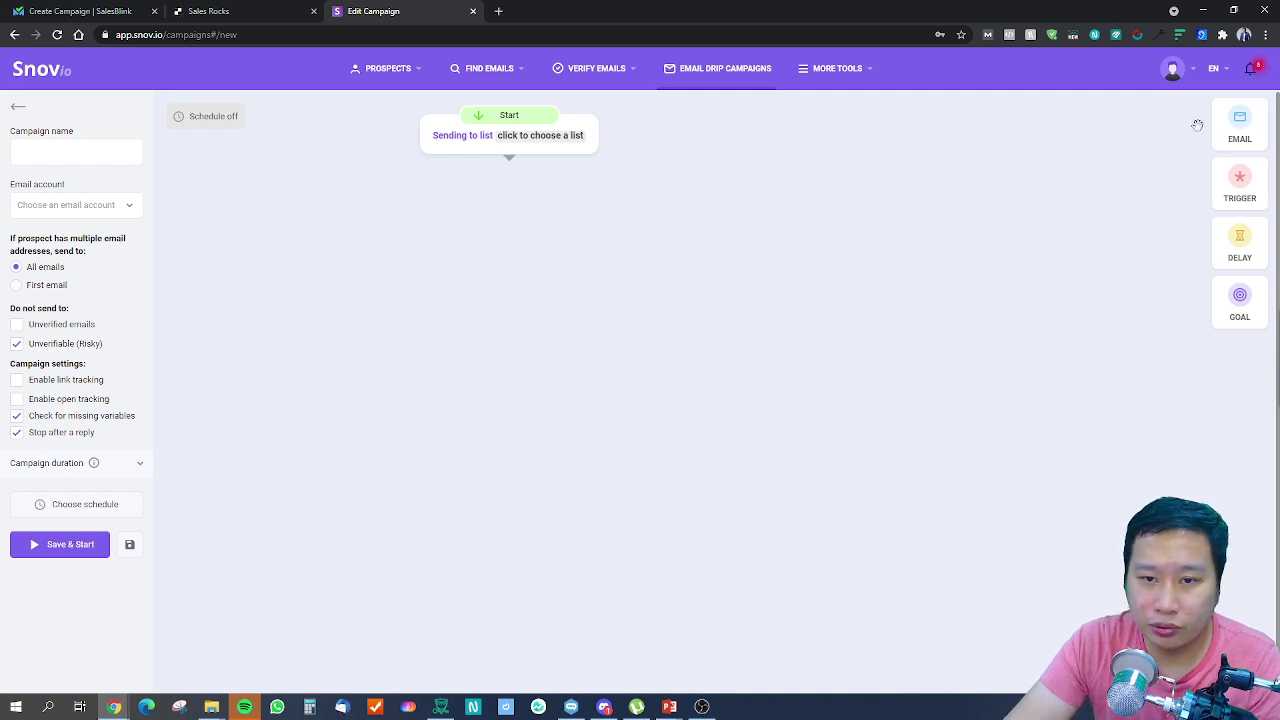
Add Email, Trigger, Delay and Goal blocks to the campaign canvas, arranged in two rows below the Start block.
{"action": "left_click_drag", "start_coordinate": [1240, 137], "coordinate": [481, 257]}
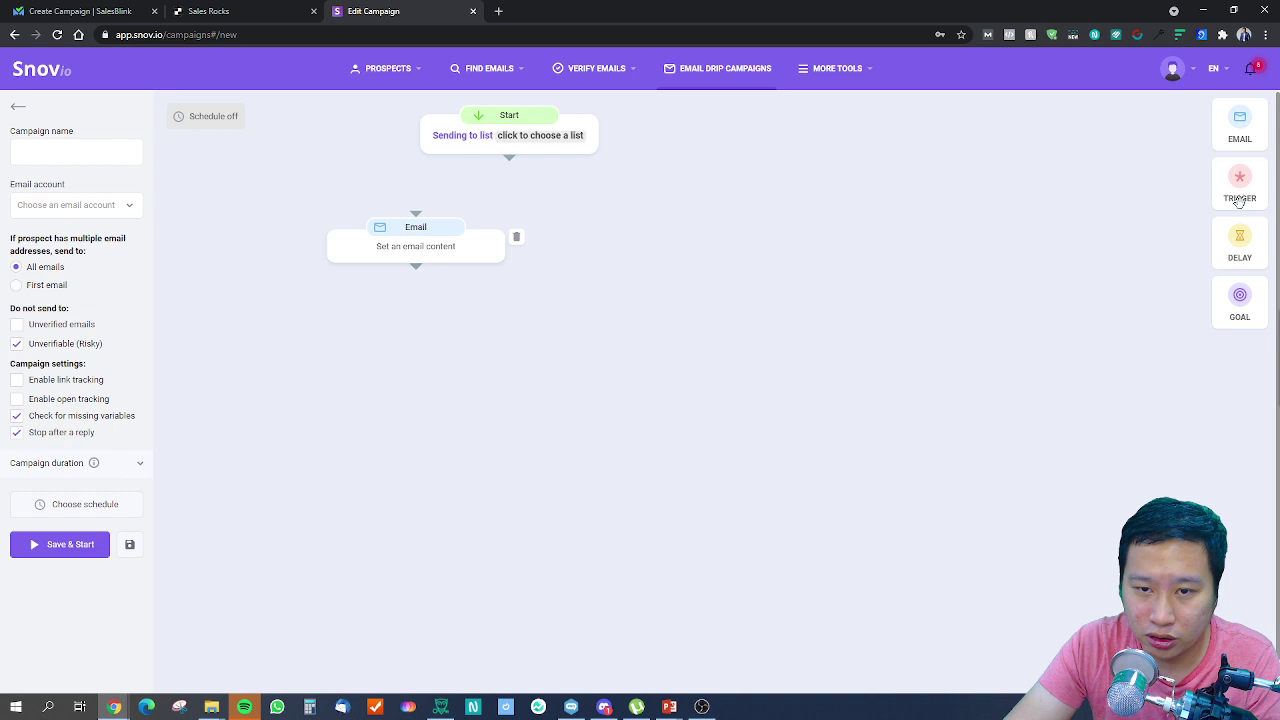
{"action": "left_click_drag", "start_coordinate": [1240, 185], "coordinate": [650, 228]}
{"action": "left_click_drag", "start_coordinate": [1265, 262], "coordinate": [514, 363]}
{"action": "left_click_drag", "start_coordinate": [1237, 318], "coordinate": [706, 395]}
{"action": "left_click_drag", "start_coordinate": [645, 248], "coordinate": [818, 248]}
{"action": "left_click_drag", "start_coordinate": [444, 374], "coordinate": [457, 414]}
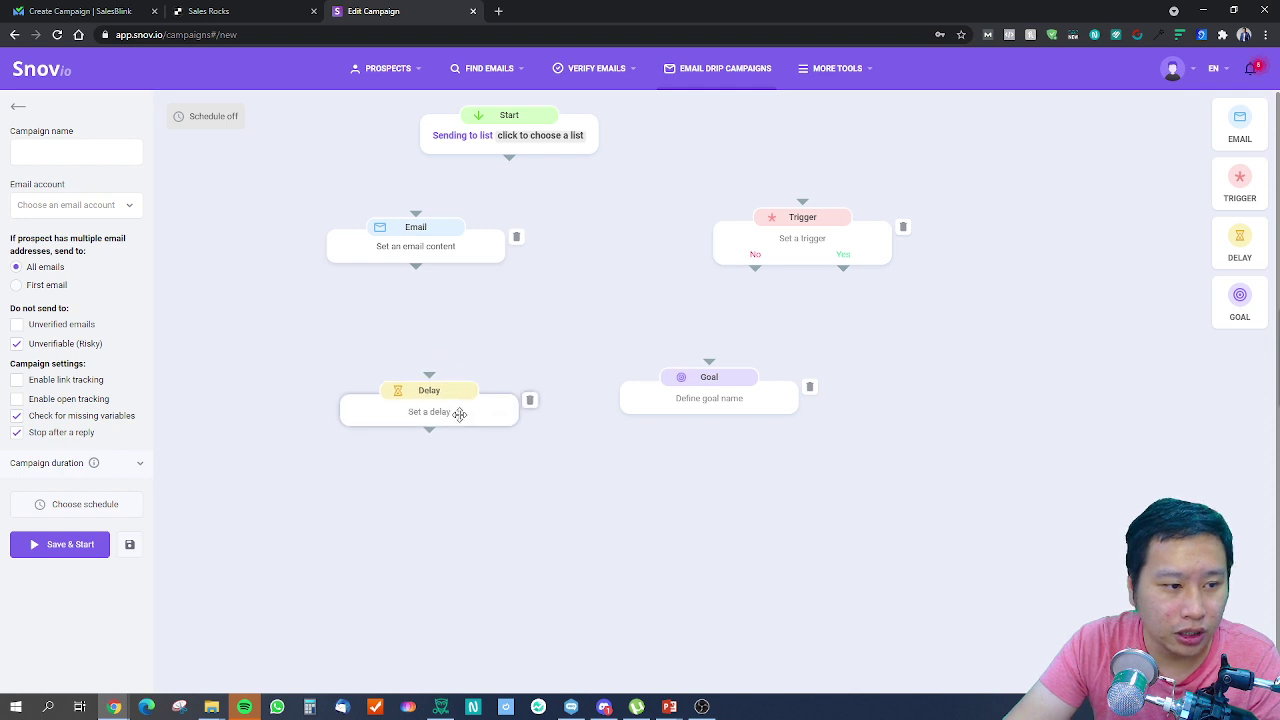
Move the Email block directly under Start and add variants B and C to it for split testing.
{"action": "left_click_drag", "start_coordinate": [781, 258], "coordinate": [558, 236]}
{"action": "left_click", "coordinate": [754, 306]}
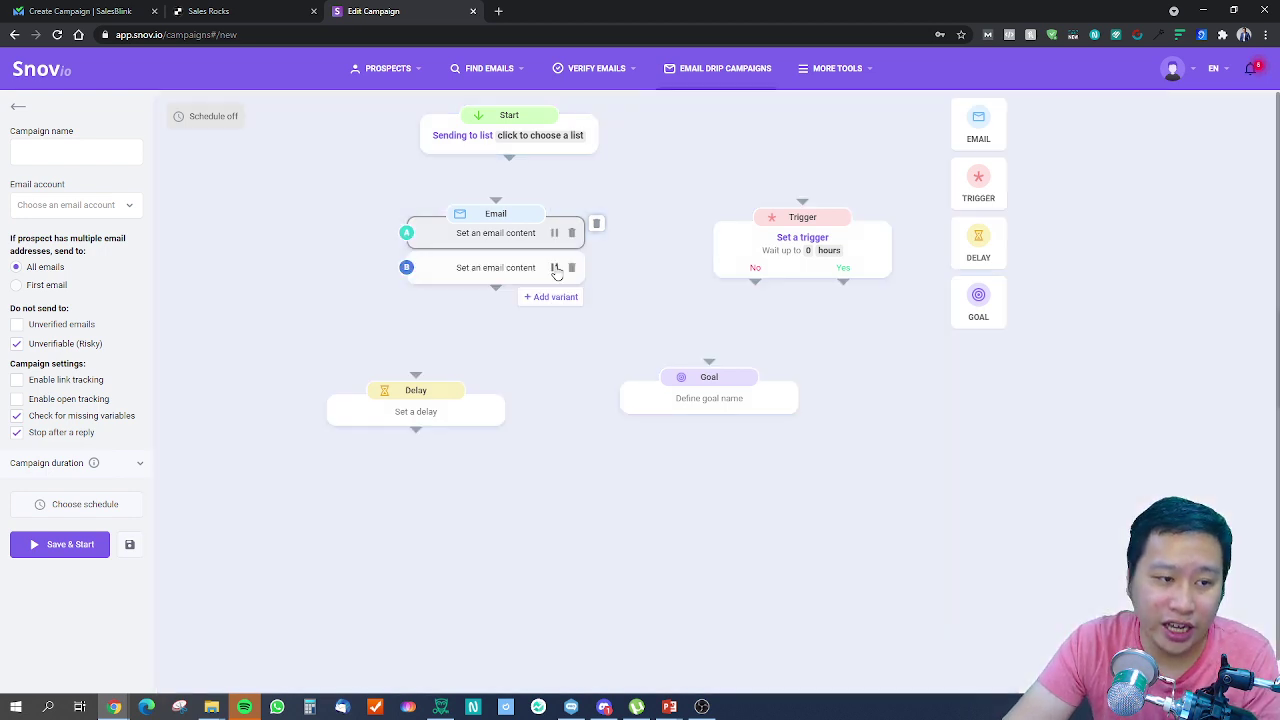
{"action": "left_click", "coordinate": [550, 262]}
{"action": "left_click", "coordinate": [549, 297]}
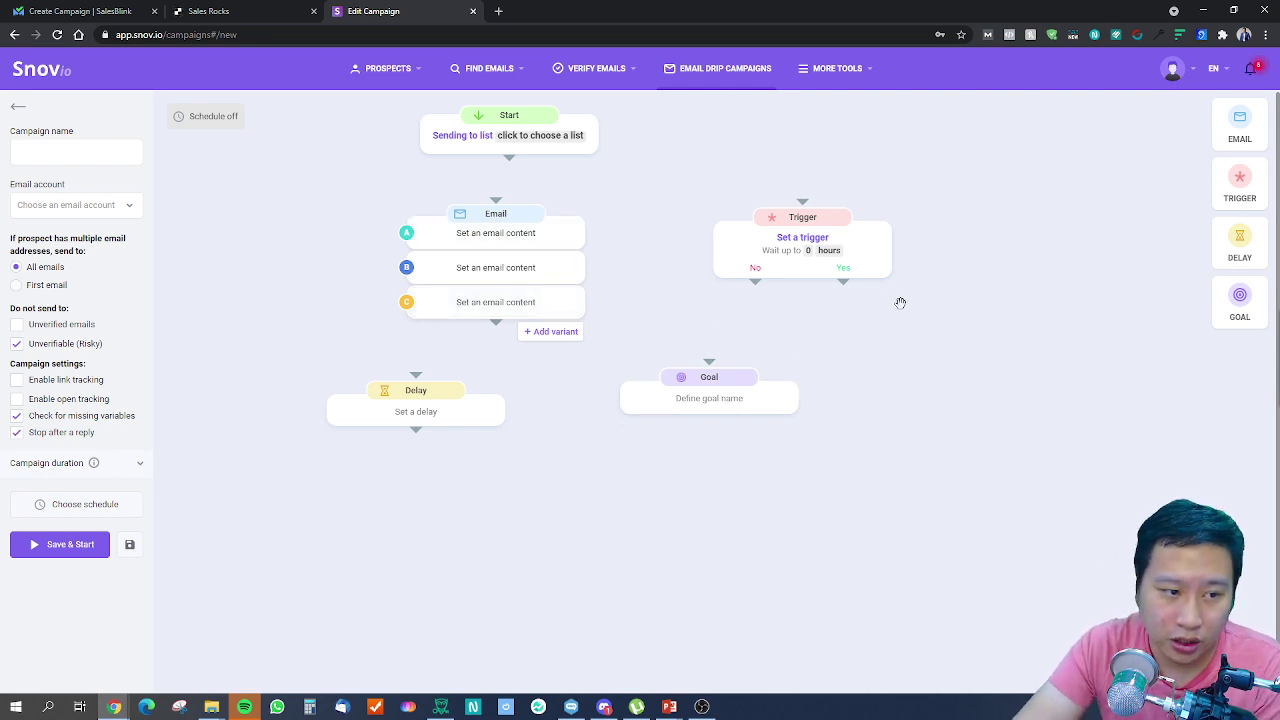
Look at the Trigger block's condition options, and align the Delay block under Email and the Goal block under Trigger.
{"action": "left_click", "coordinate": [812, 249]}
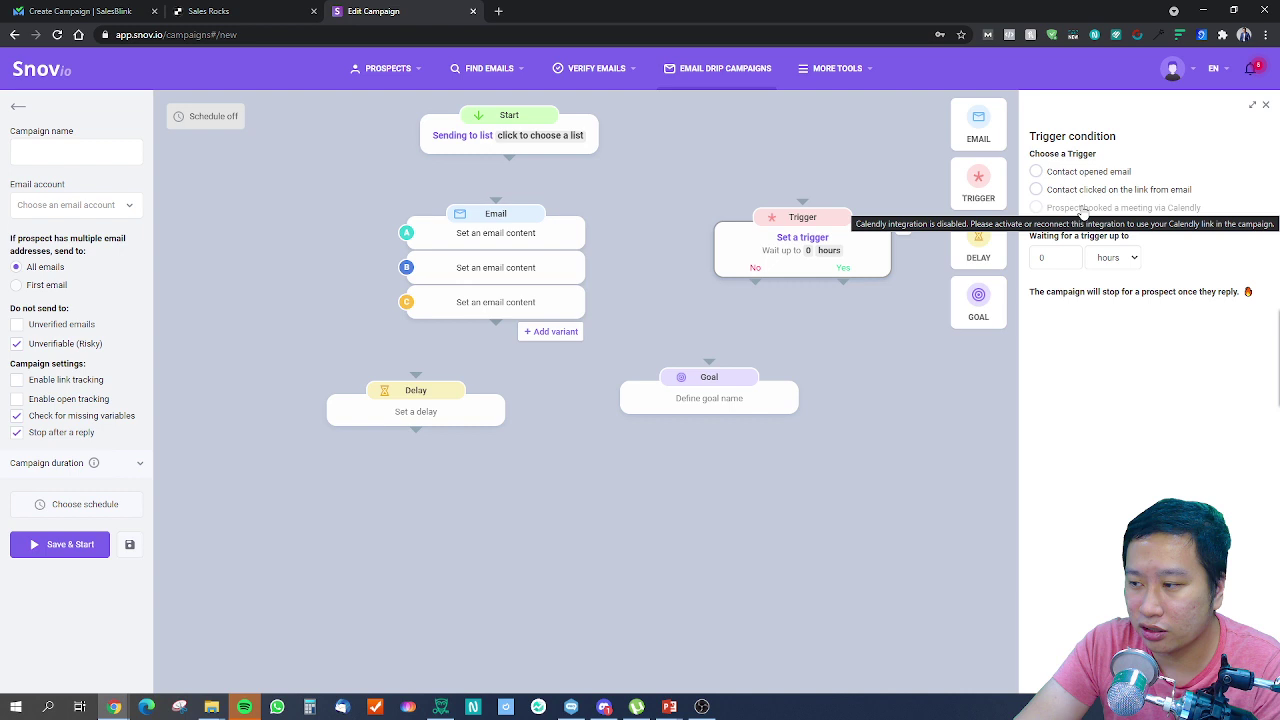
{"action": "left_click_drag", "start_coordinate": [755, 282], "coordinate": [863, 317]}
{"action": "left_click_drag", "start_coordinate": [690, 412], "coordinate": [703, 425]}
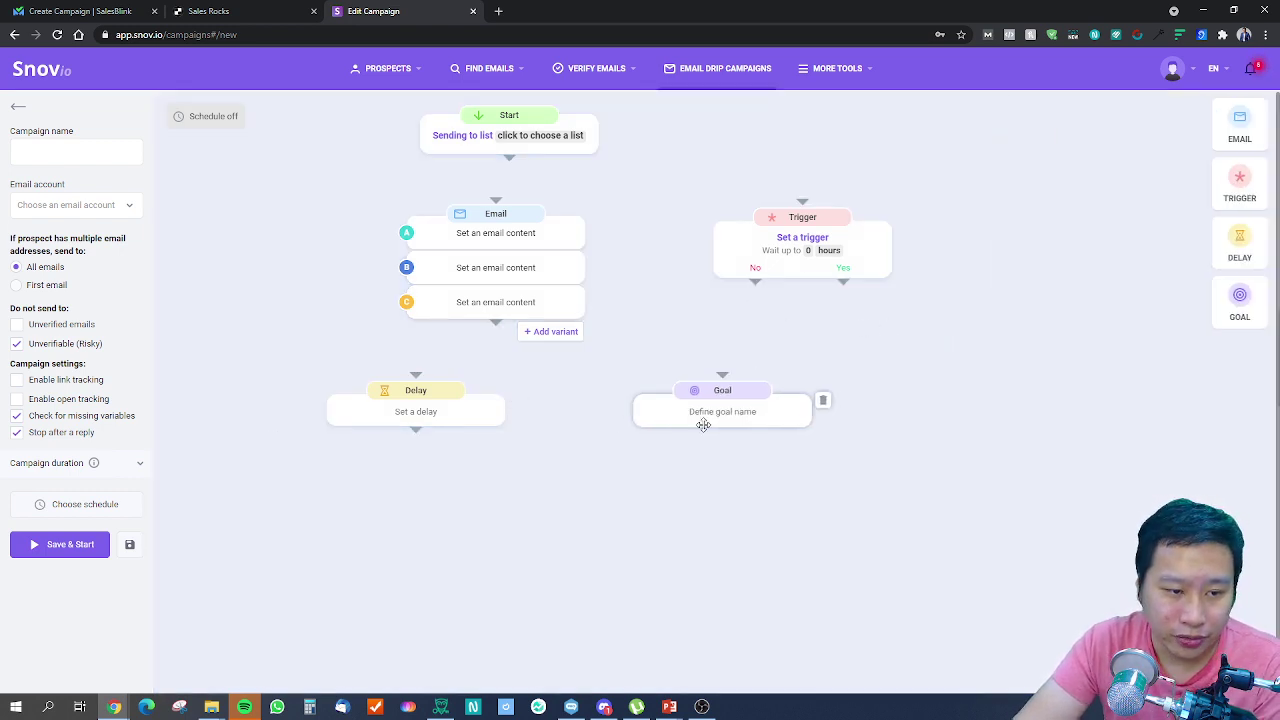
{"action": "left_click_drag", "start_coordinate": [503, 431], "coordinate": [541, 422]}
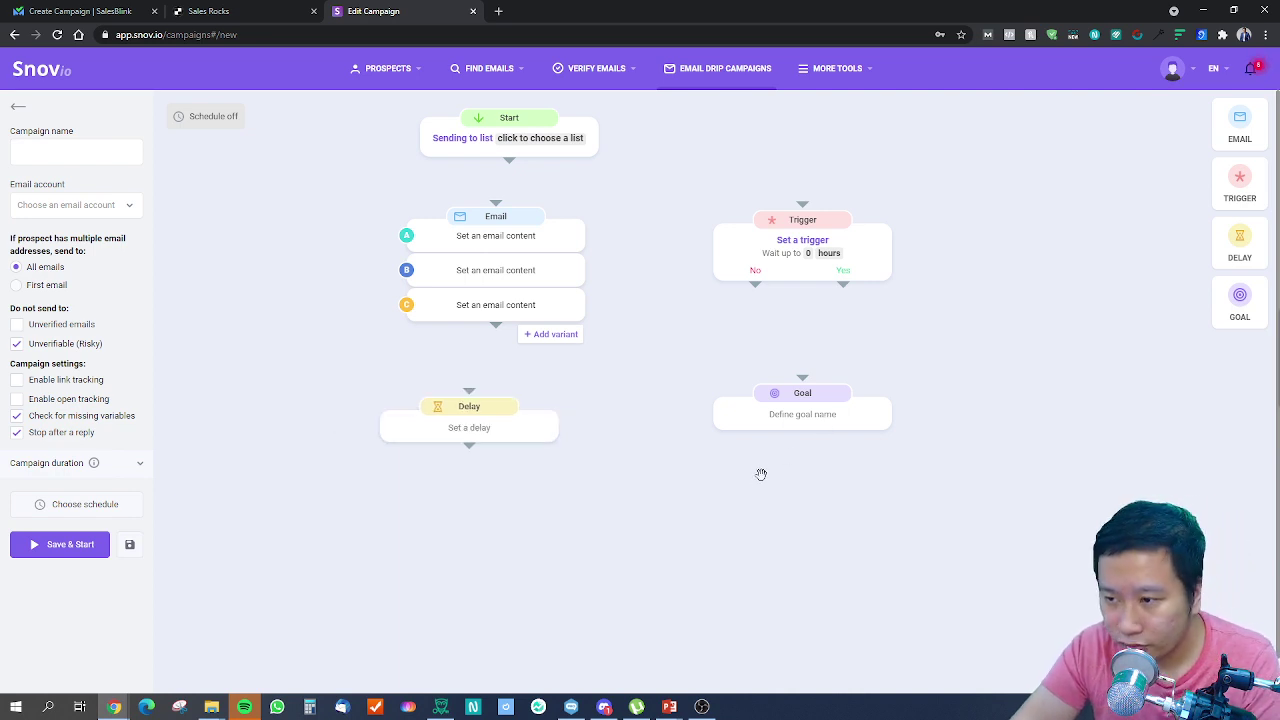
{"action": "left_click", "coordinate": [737, 434]}
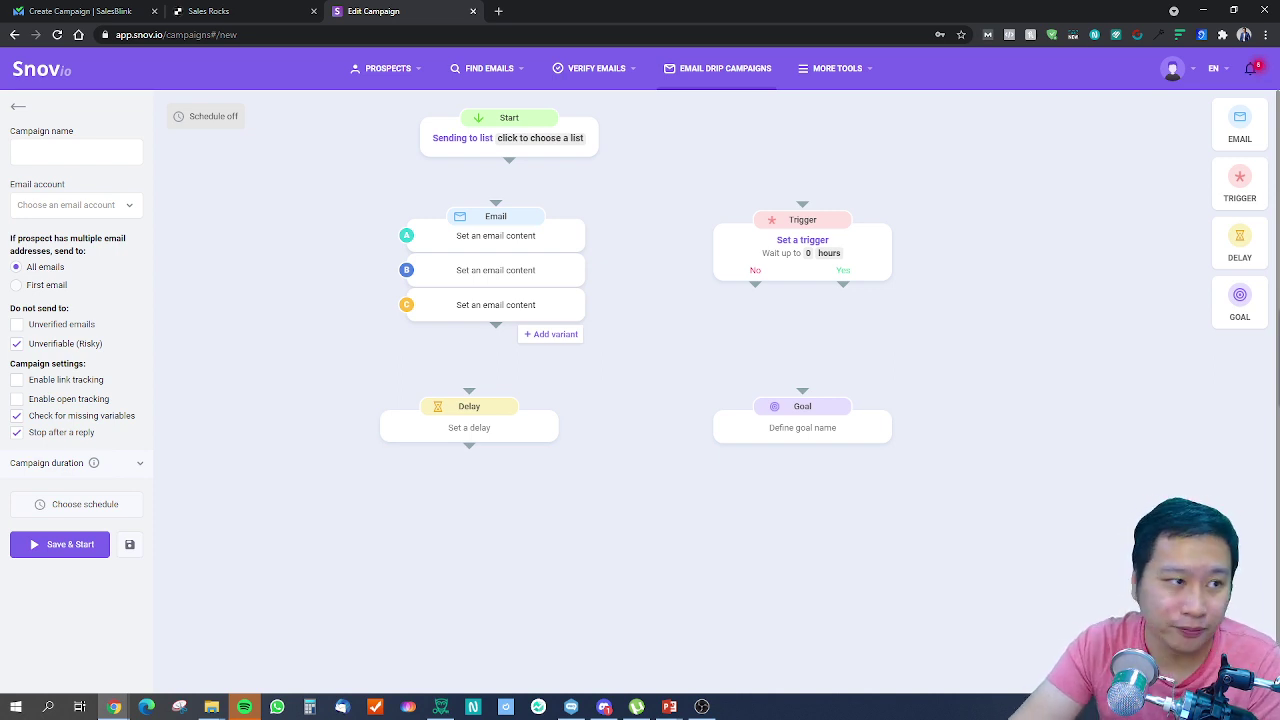
Switch to Sales Rocks and place Email, Condition and Delay blocks side by side below Campaign Start.
{"action": "key", "text": "ctrl+shift+Tab"}
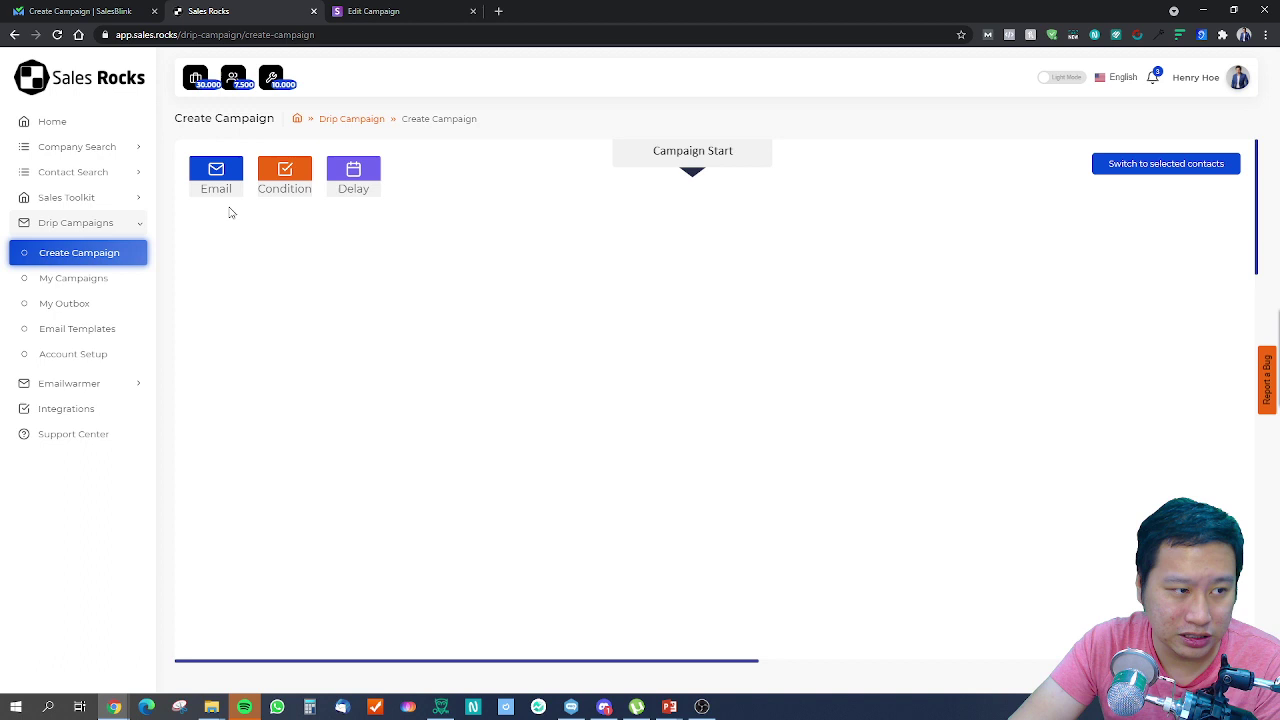
{"action": "left_click_drag", "start_coordinate": [220, 178], "coordinate": [300, 268]}
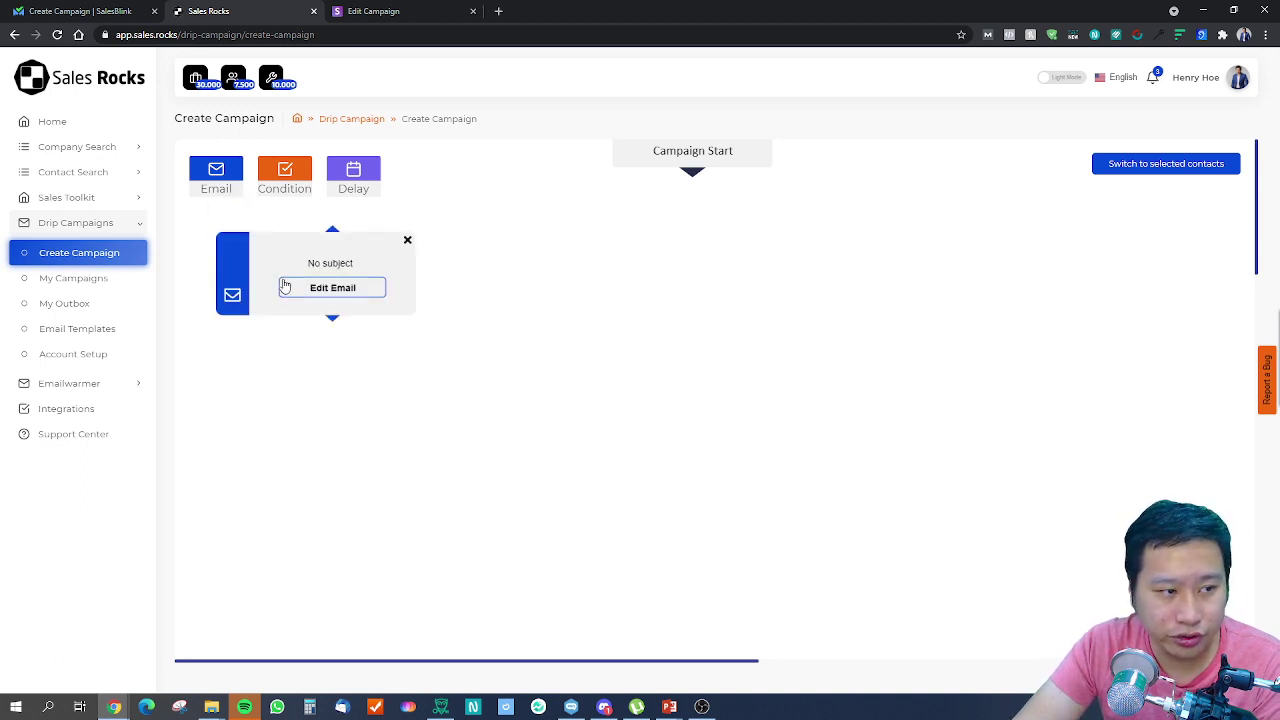
{"action": "left_click_drag", "start_coordinate": [275, 184], "coordinate": [590, 280]}
{"action": "left_click_drag", "start_coordinate": [357, 180], "coordinate": [1020, 316]}
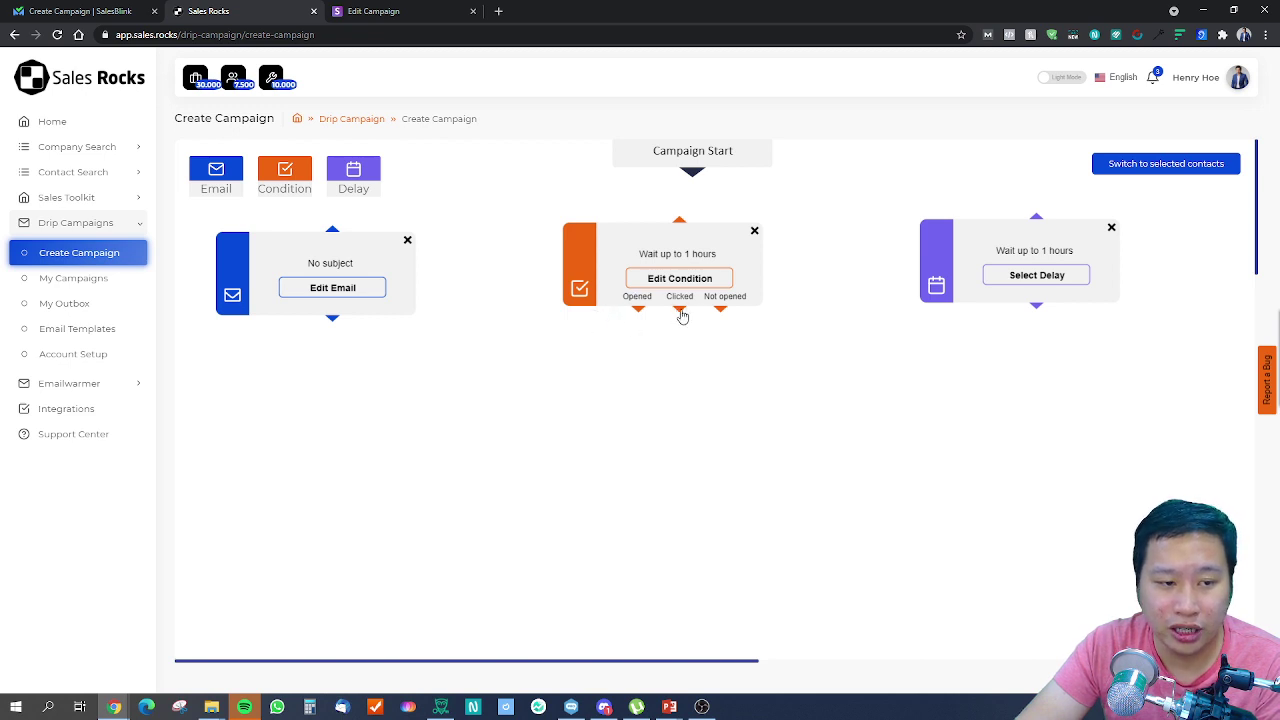
{"action": "left_click_drag", "start_coordinate": [721, 309], "coordinate": [690, 418]}
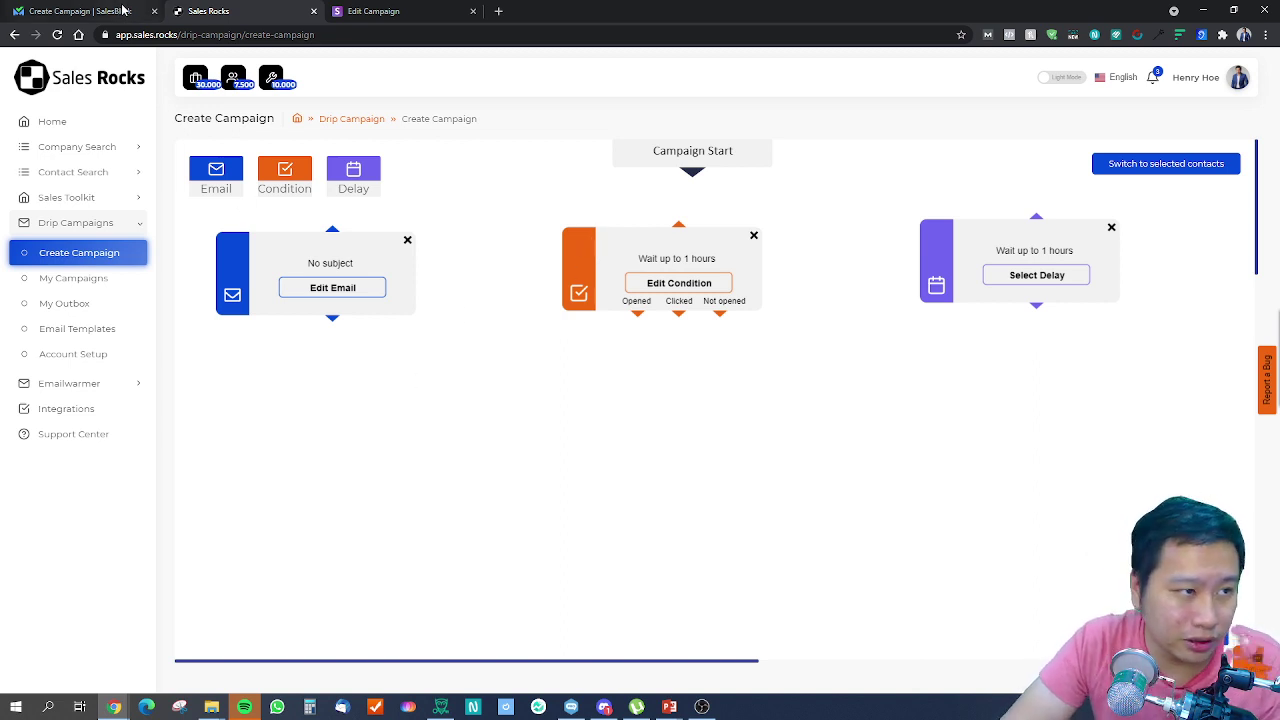
Switch to SalesBlink, look through the campaign templates and start the campaign from scratch.
{"action": "left_click", "coordinate": [122, 10]}
{"action": "scroll", "coordinate": [606, 438], "scroll_direction": "up", "scroll_amount": 2}
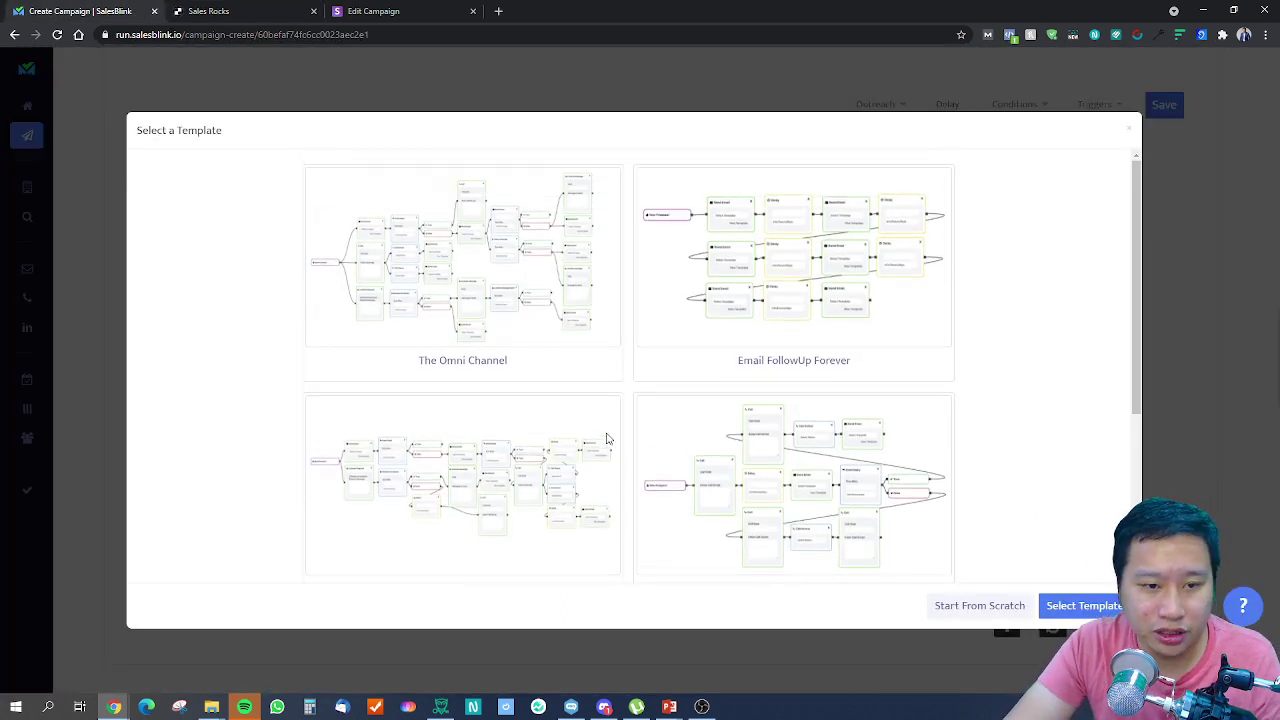
{"action": "scroll", "coordinate": [626, 397], "scroll_direction": "down", "scroll_amount": 5}
{"action": "scroll", "coordinate": [631, 400], "scroll_direction": "up", "scroll_amount": 5}
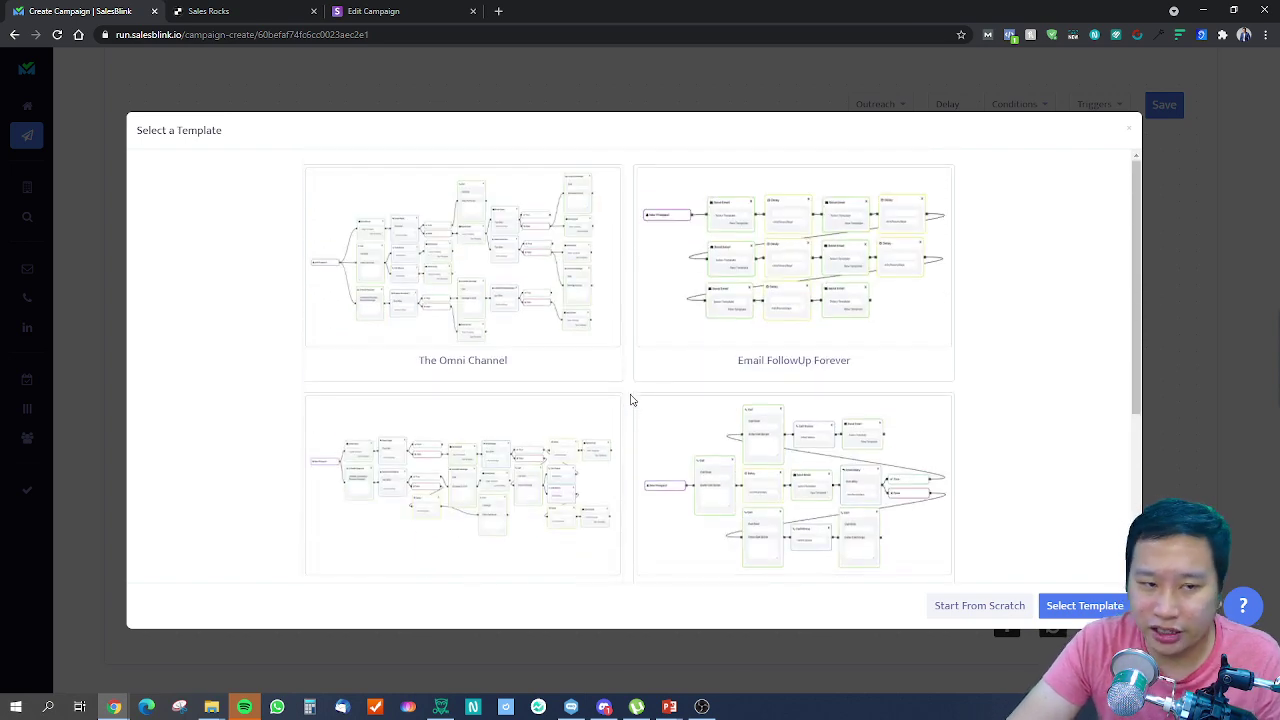
{"action": "scroll", "coordinate": [631, 400], "scroll_direction": "down", "scroll_amount": 4}
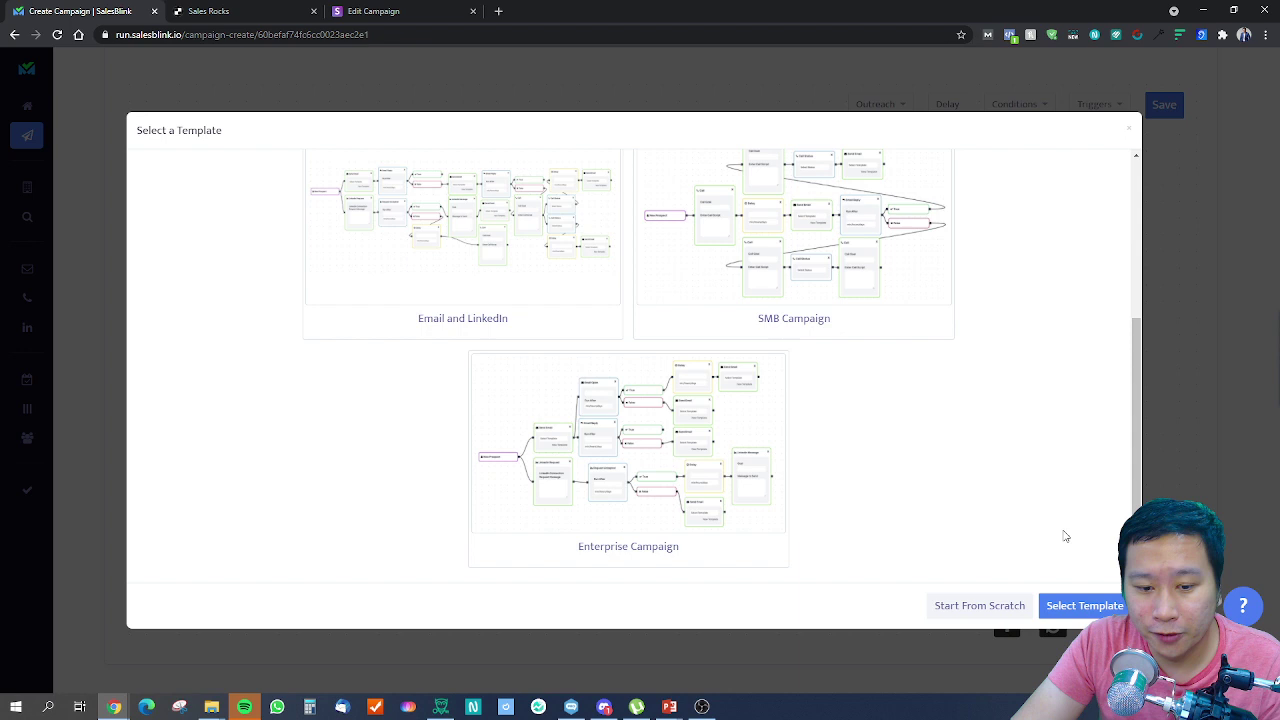
{"action": "left_click", "coordinate": [933, 611]}
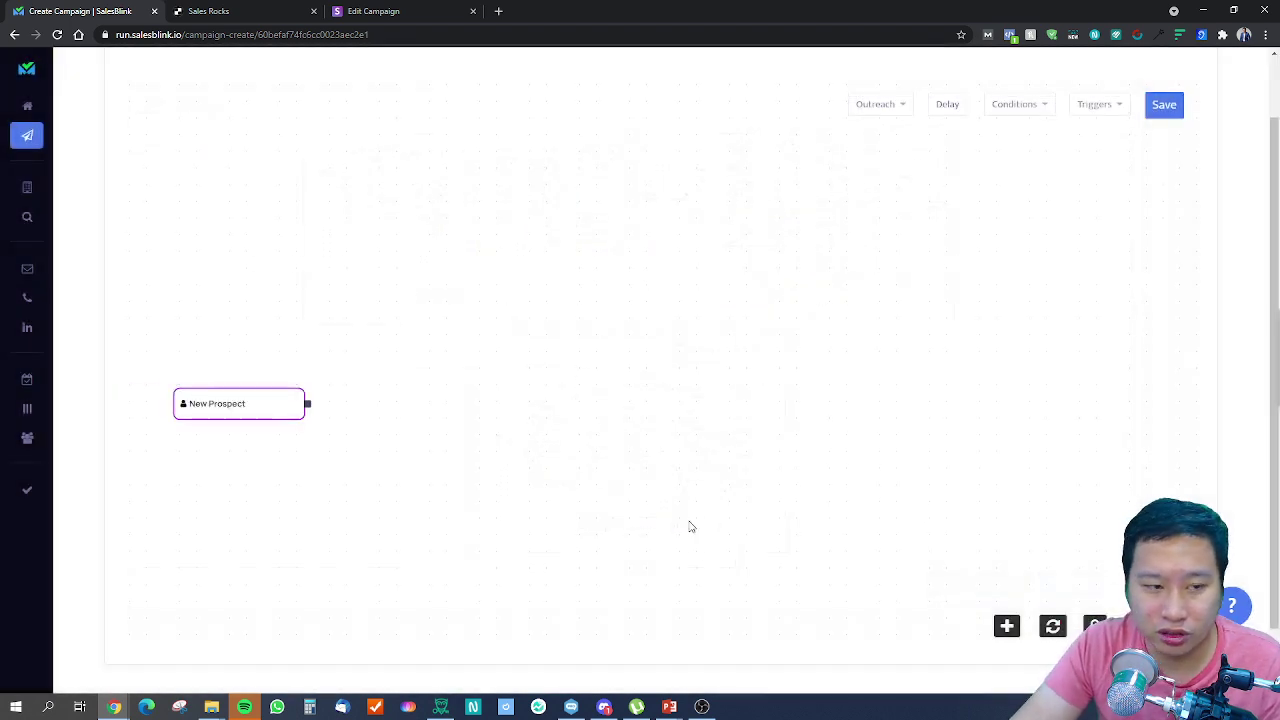
Add outreach blocks for Email, Call, LinkedIn Message and LinkedIn Connection Request around the New Prospect block.
{"action": "left_click", "coordinate": [876, 105]}
{"action": "left_click_drag", "start_coordinate": [869, 140], "coordinate": [390, 110]}
{"action": "left_click", "coordinate": [884, 108]}
{"action": "left_click_drag", "start_coordinate": [880, 171], "coordinate": [400, 508]}
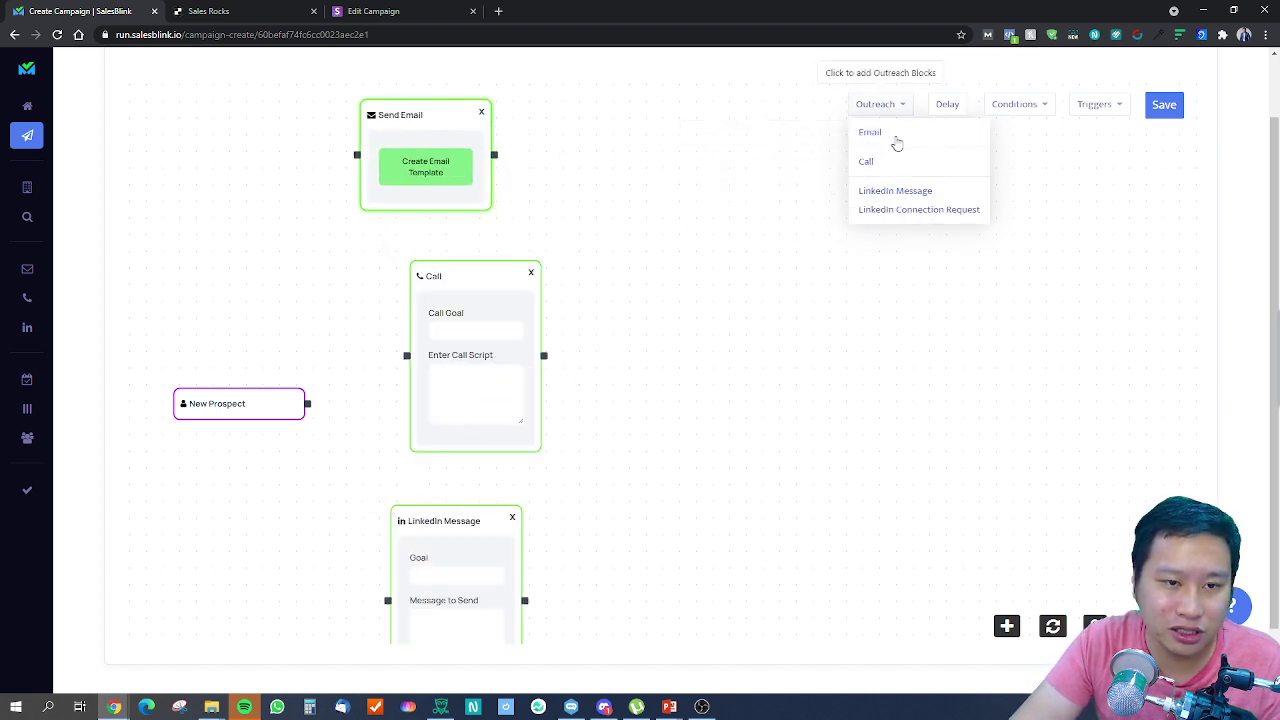
{"action": "left_click_drag", "start_coordinate": [918, 209], "coordinate": [597, 209]}
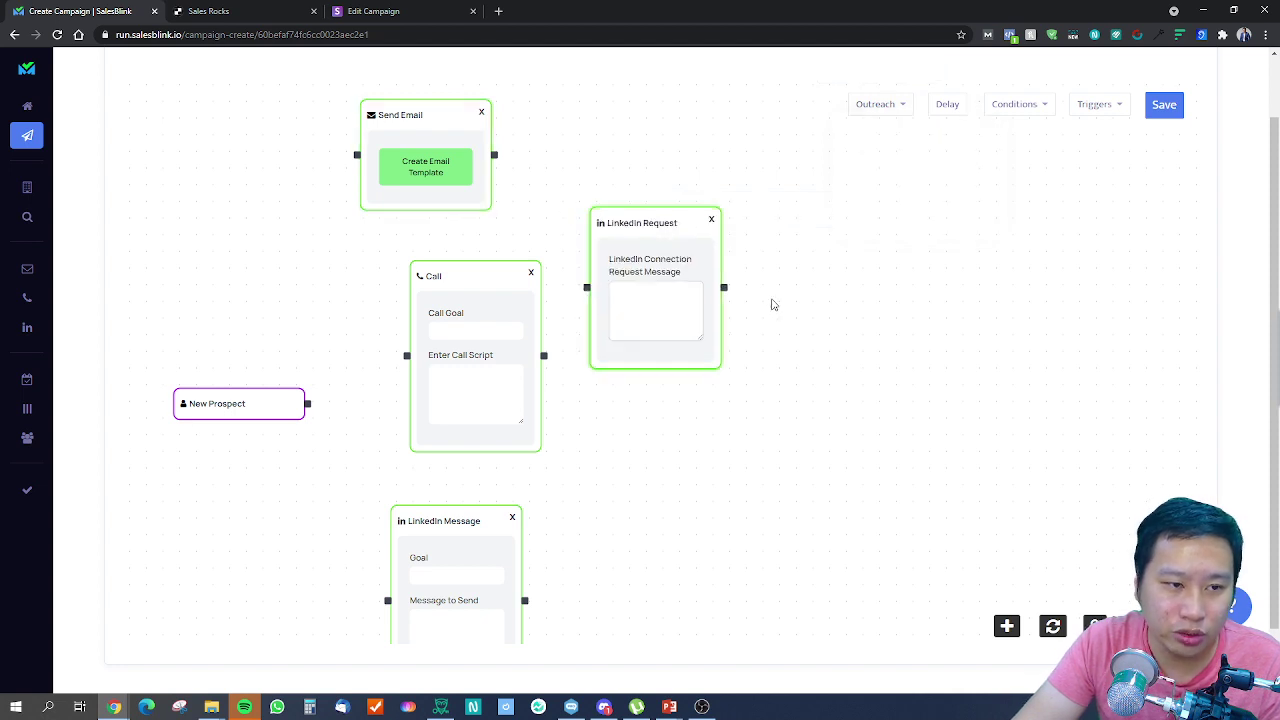
Delete the LinkedIn Request, Call and LinkedIn Message blocks, and shift the Send Email block slightly.
{"action": "left_click", "coordinate": [711, 219]}
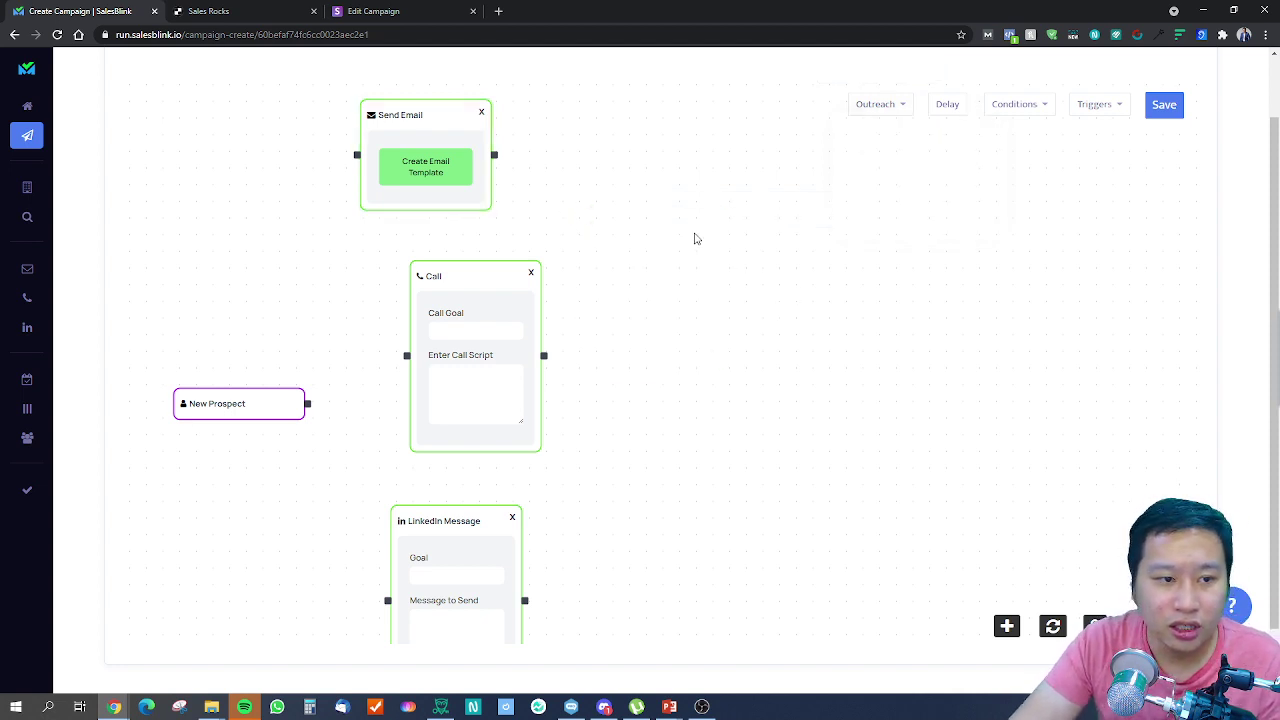
{"action": "left_click_drag", "start_coordinate": [534, 272], "coordinate": [532, 280]}
{"action": "left_click", "coordinate": [530, 274]}
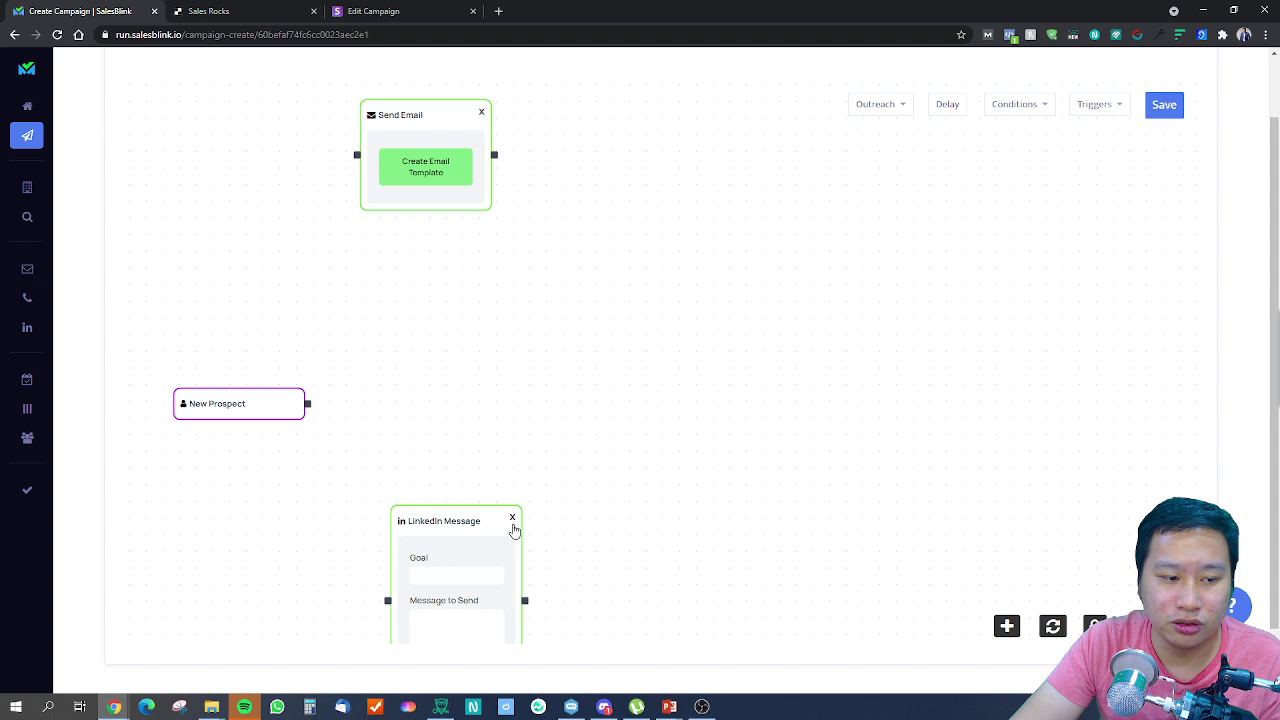
{"action": "left_click", "coordinate": [512, 517]}
{"action": "left_click_drag", "start_coordinate": [411, 122], "coordinate": [404, 123]}
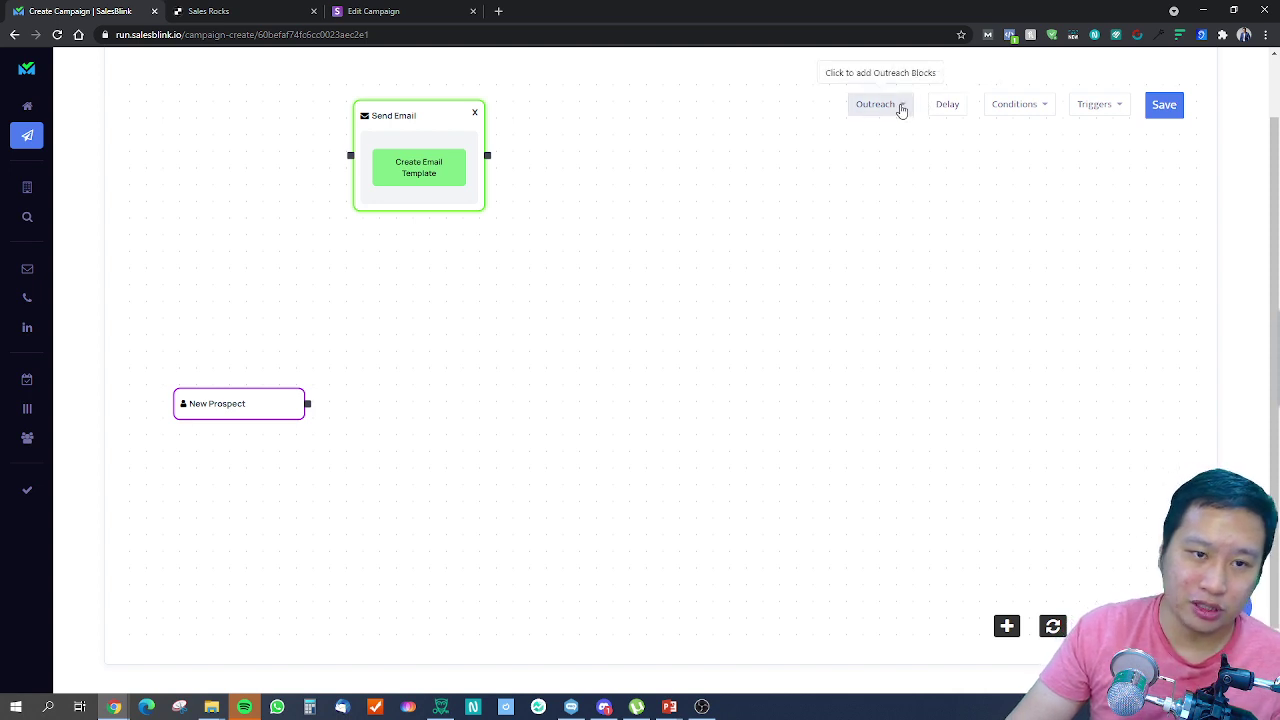
Place a Delay block beneath Send Email, and stack Email Open, Email Link Click and Email Reply conditions in a column beside them.
{"action": "left_click_drag", "start_coordinate": [945, 105], "coordinate": [399, 280]}
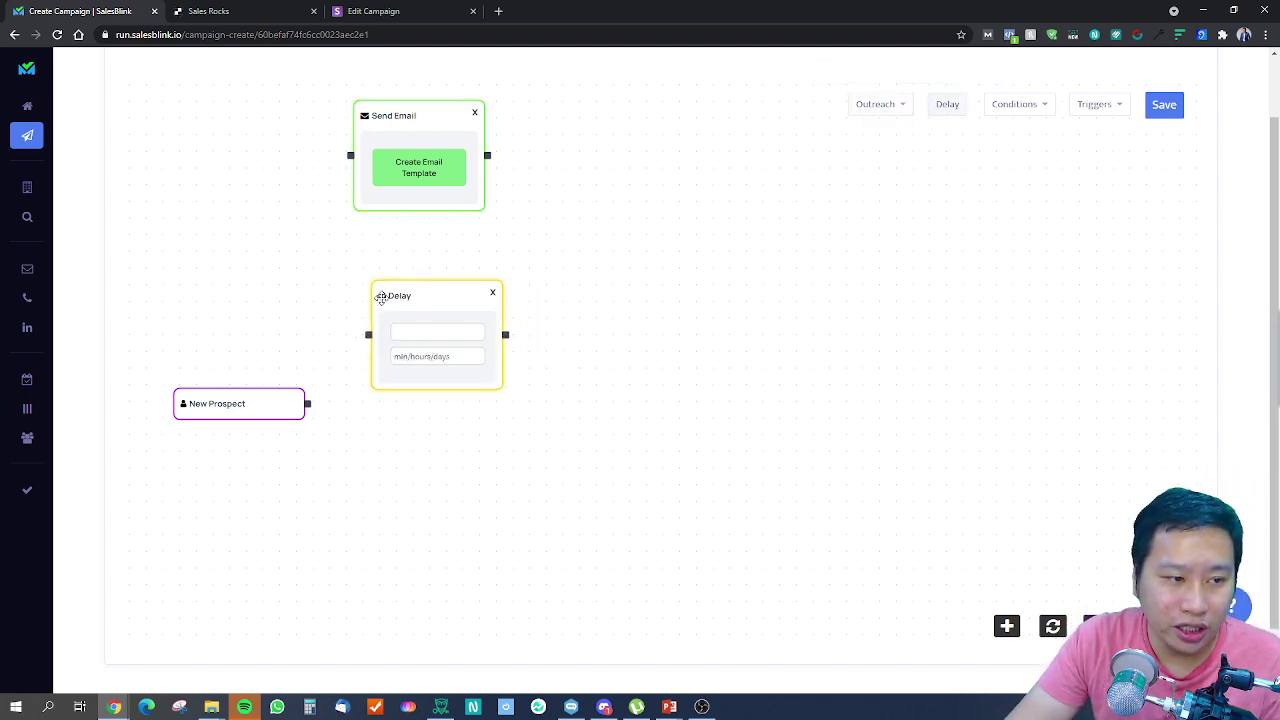
{"action": "left_click_drag", "start_coordinate": [381, 297], "coordinate": [349, 275]}
{"action": "left_click", "coordinate": [1014, 104]}
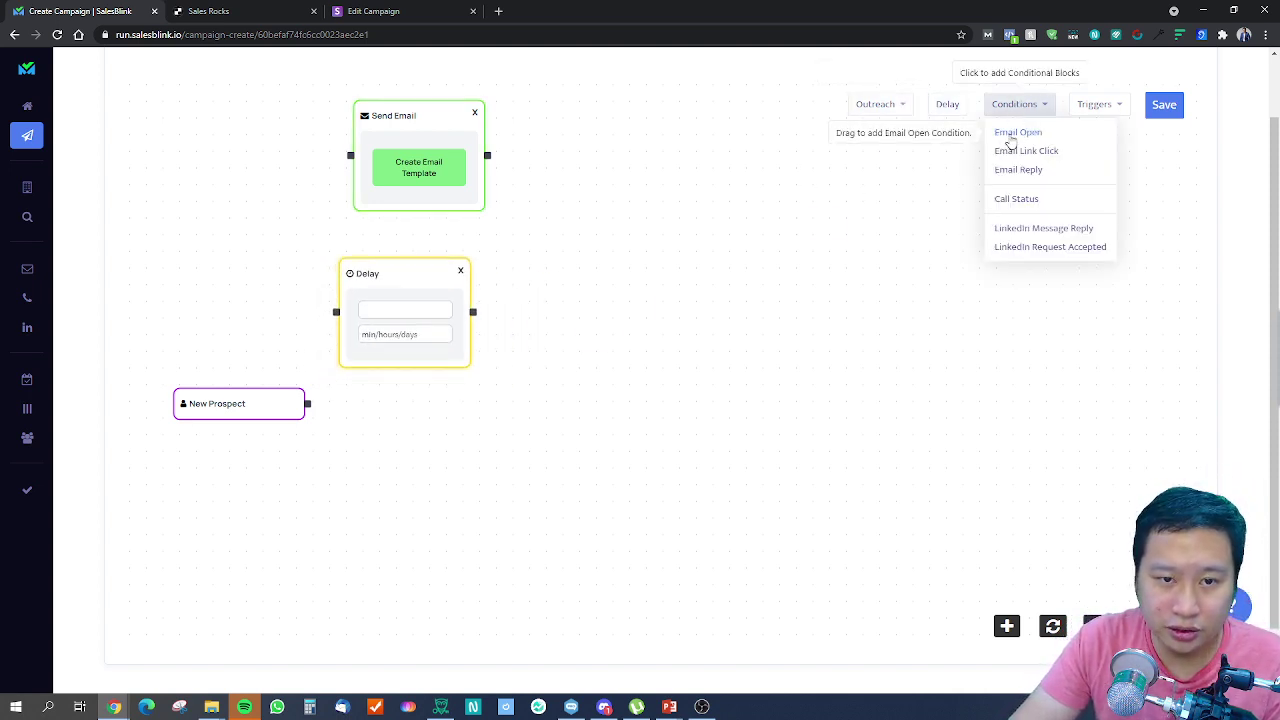
{"action": "left_click_drag", "start_coordinate": [1010, 143], "coordinate": [562, 145]}
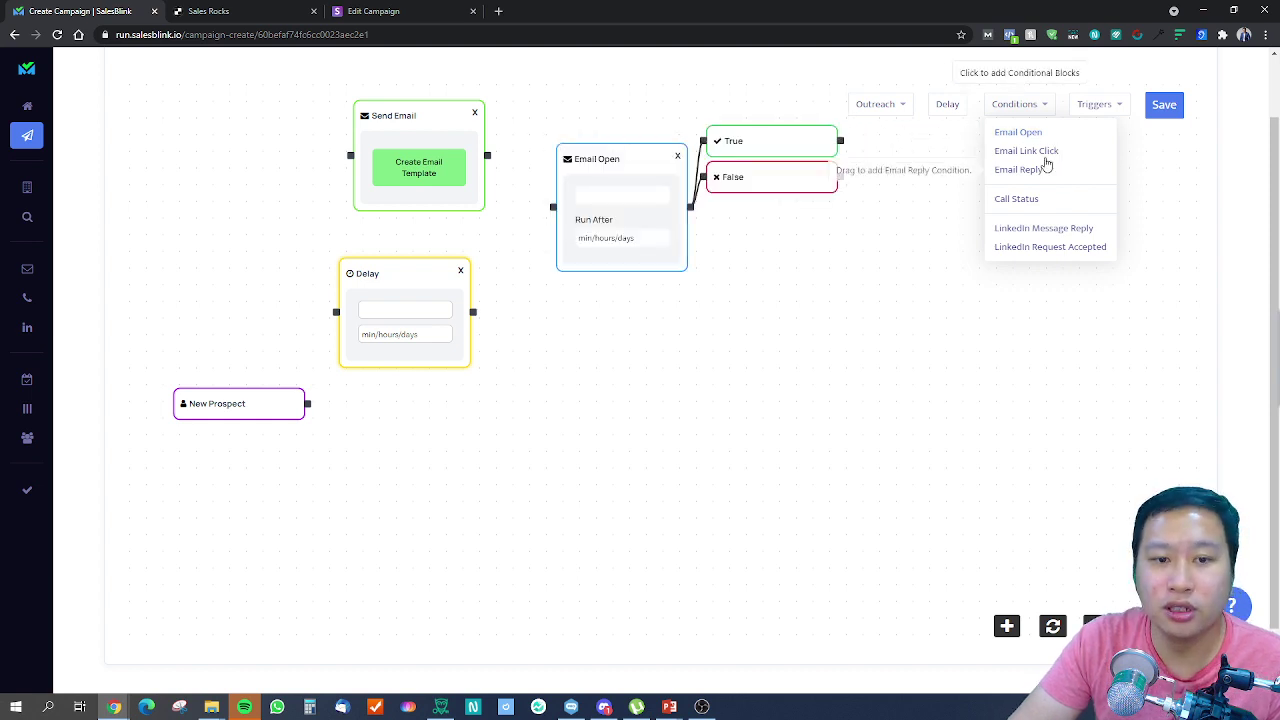
{"action": "left_click_drag", "start_coordinate": [1026, 150], "coordinate": [564, 310]}
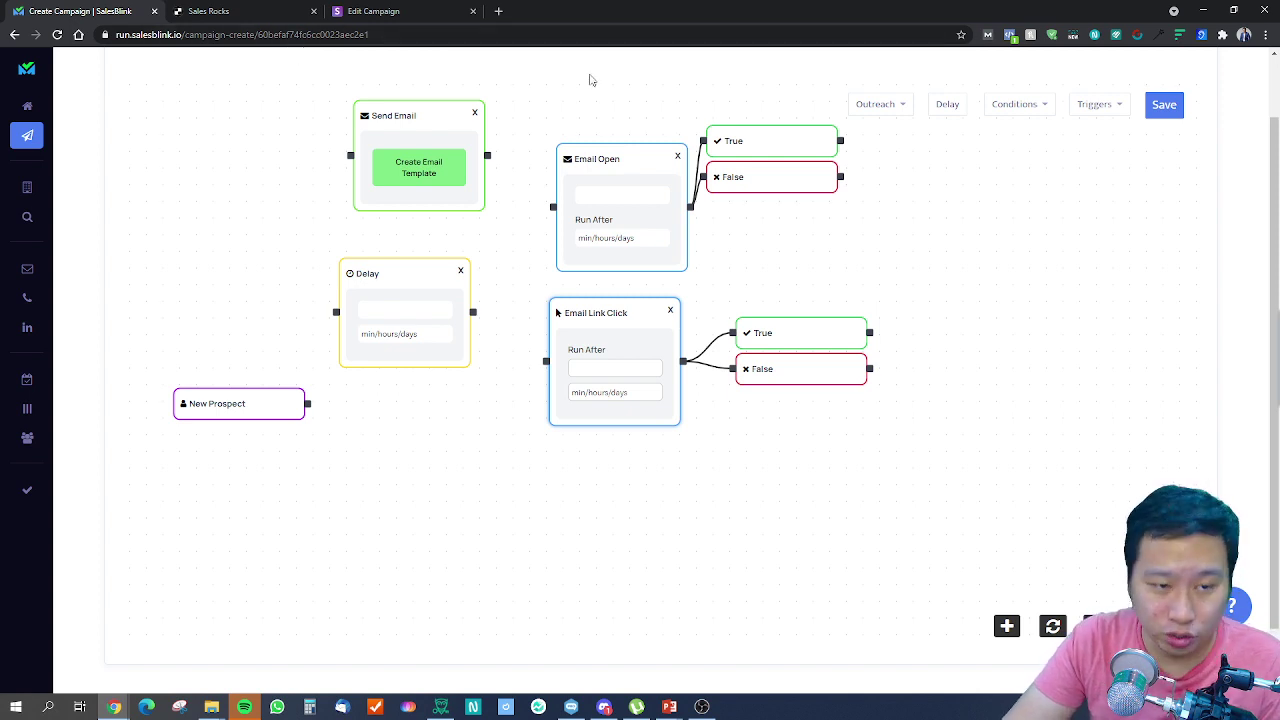
{"action": "left_click", "coordinate": [1014, 104]}
{"action": "left_click_drag", "start_coordinate": [1036, 176], "coordinate": [562, 462]}
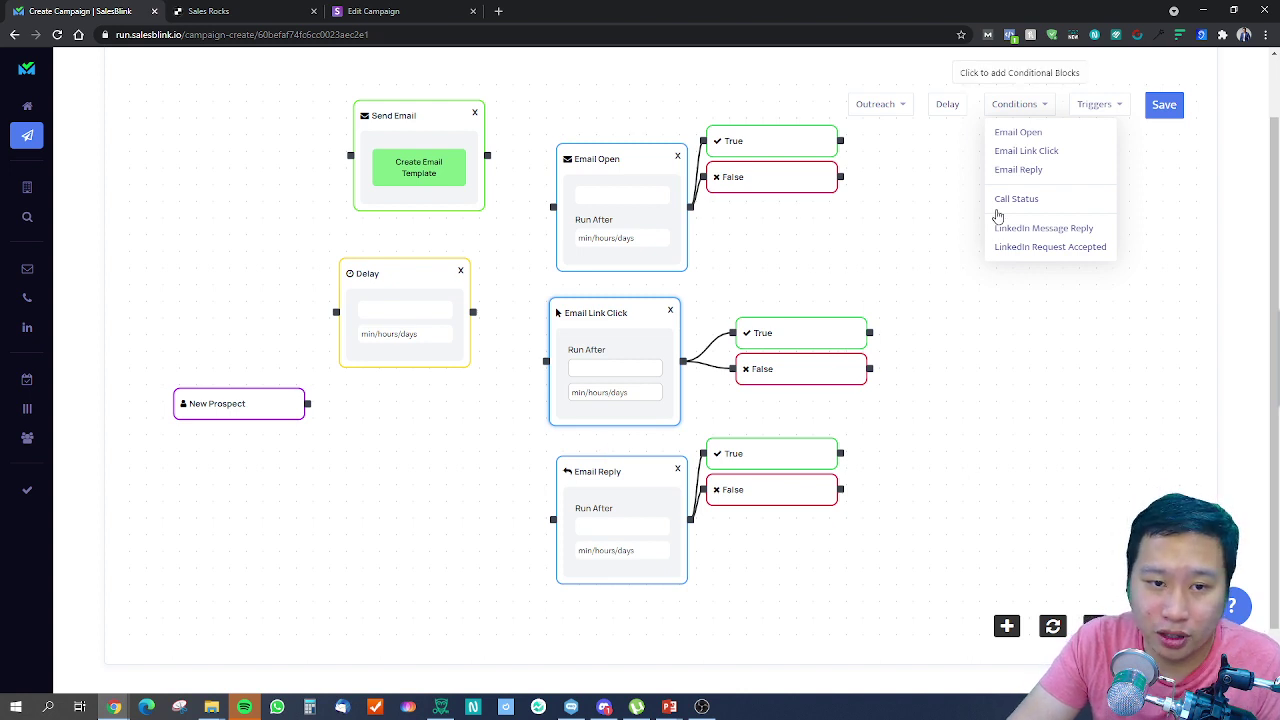
Add Call Status, LinkedIn Message Reply and LinkedIn Request Accepted conditions, plus a Change Stage trigger block.
{"action": "left_click_drag", "start_coordinate": [1022, 199], "coordinate": [915, 172]}
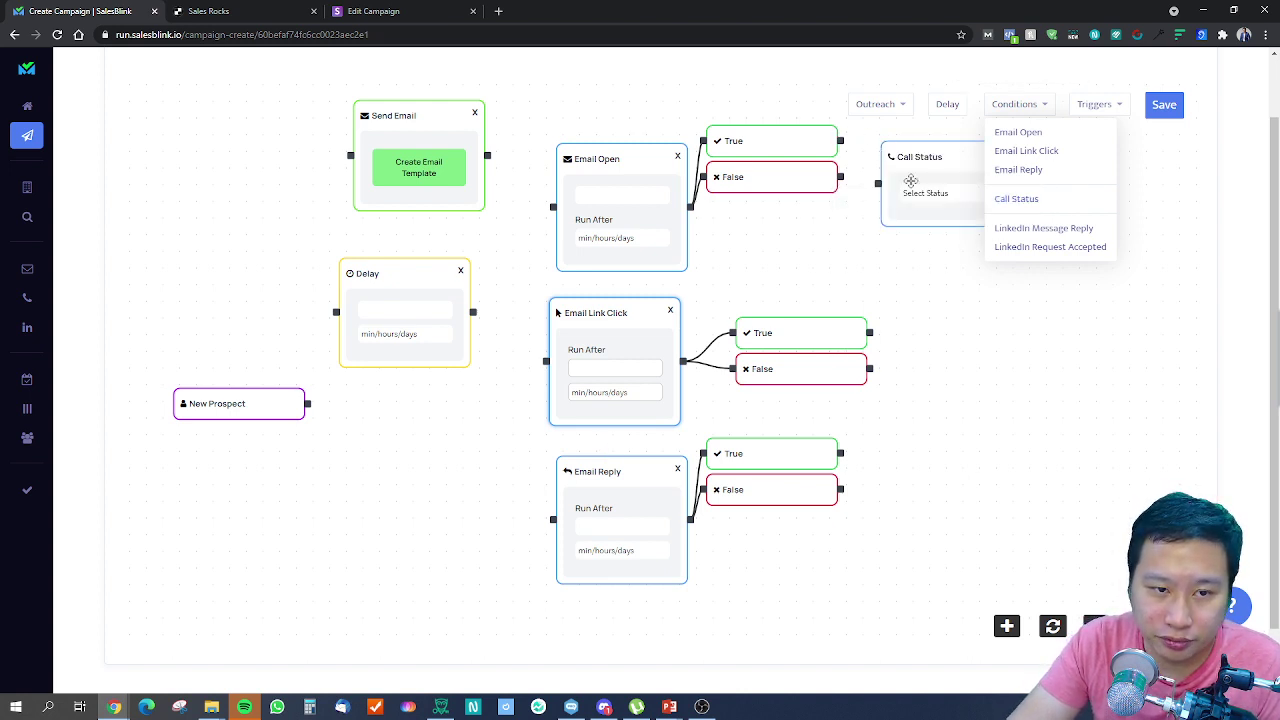
{"action": "left_click_drag", "start_coordinate": [1046, 229], "coordinate": [907, 464]}
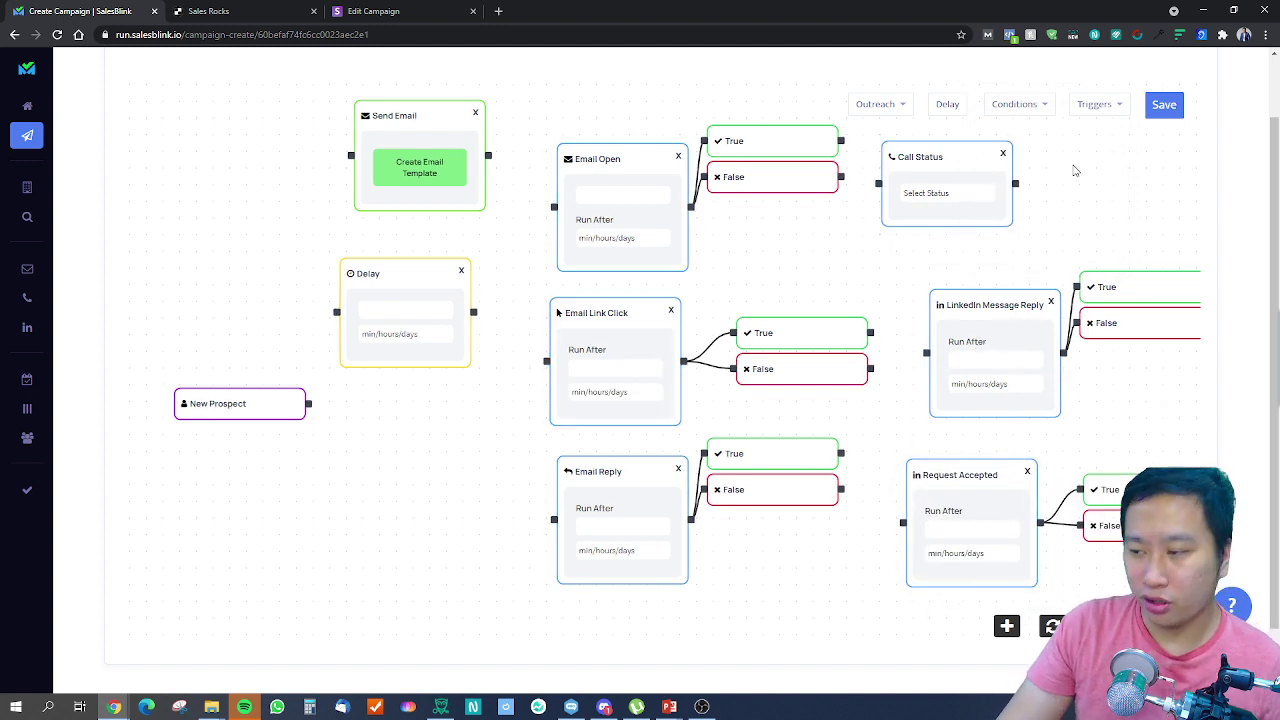
{"action": "left_click", "coordinate": [1097, 104]}
{"action": "left_click_drag", "start_coordinate": [1100, 137], "coordinate": [1100, 165]}
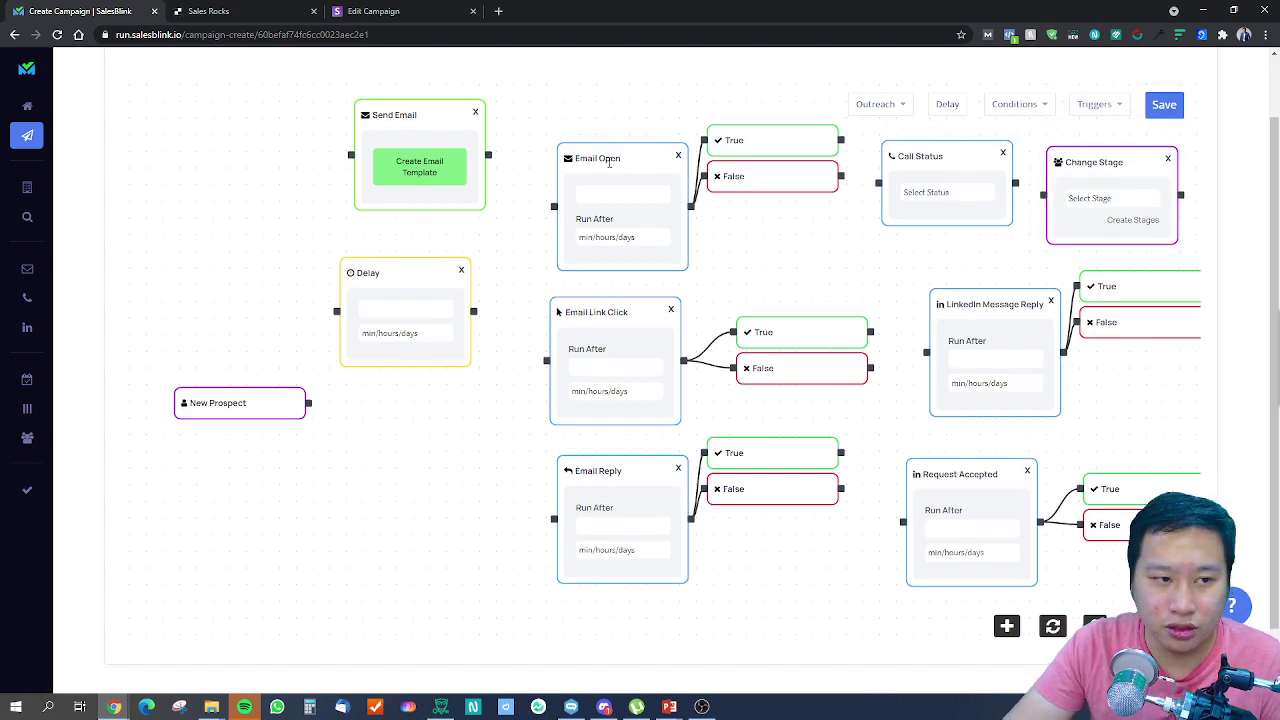
Delete every outreach, delay, condition and trigger block, leaving only New Prospect on the canvas.
{"action": "left_click", "coordinate": [478, 113]}
{"action": "left_click", "coordinate": [461, 270]}
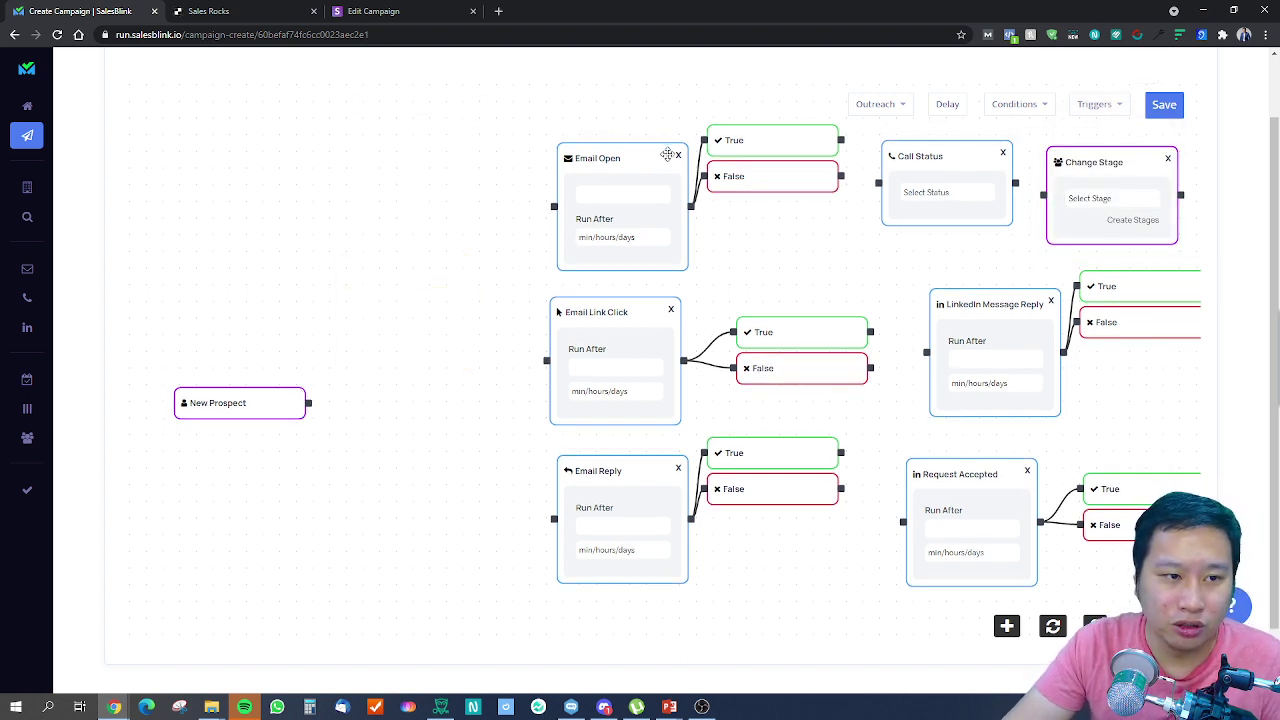
{"action": "left_click", "coordinate": [678, 155]}
{"action": "left_click", "coordinate": [671, 309]}
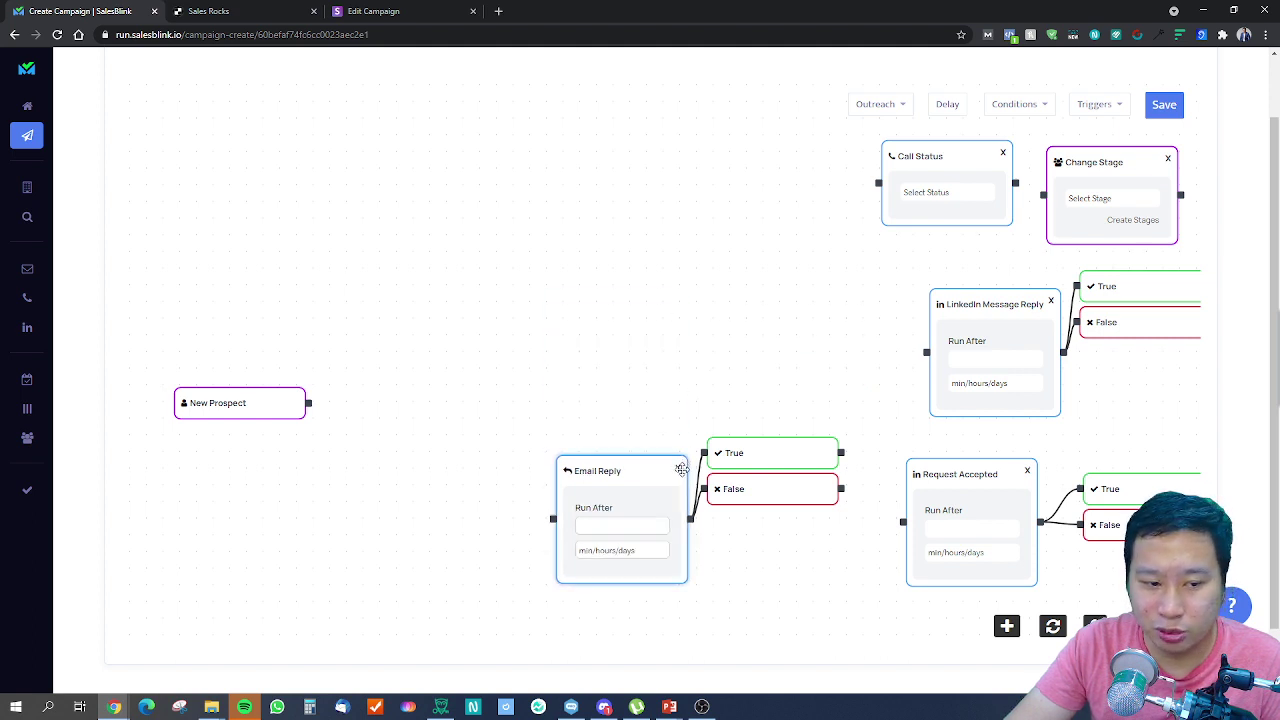
{"action": "left_click", "coordinate": [678, 467]}
{"action": "left_click", "coordinate": [1026, 470]}
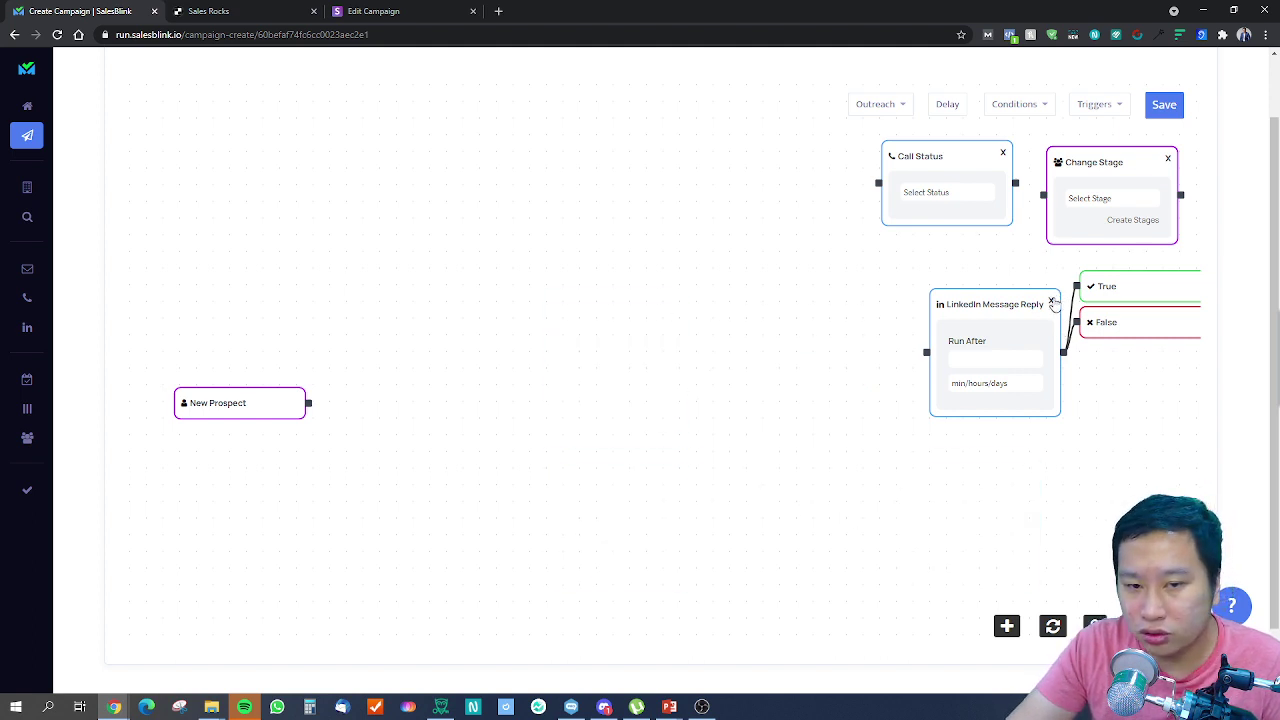
{"action": "left_click", "coordinate": [1050, 300]}
{"action": "left_click", "coordinate": [1003, 153]}
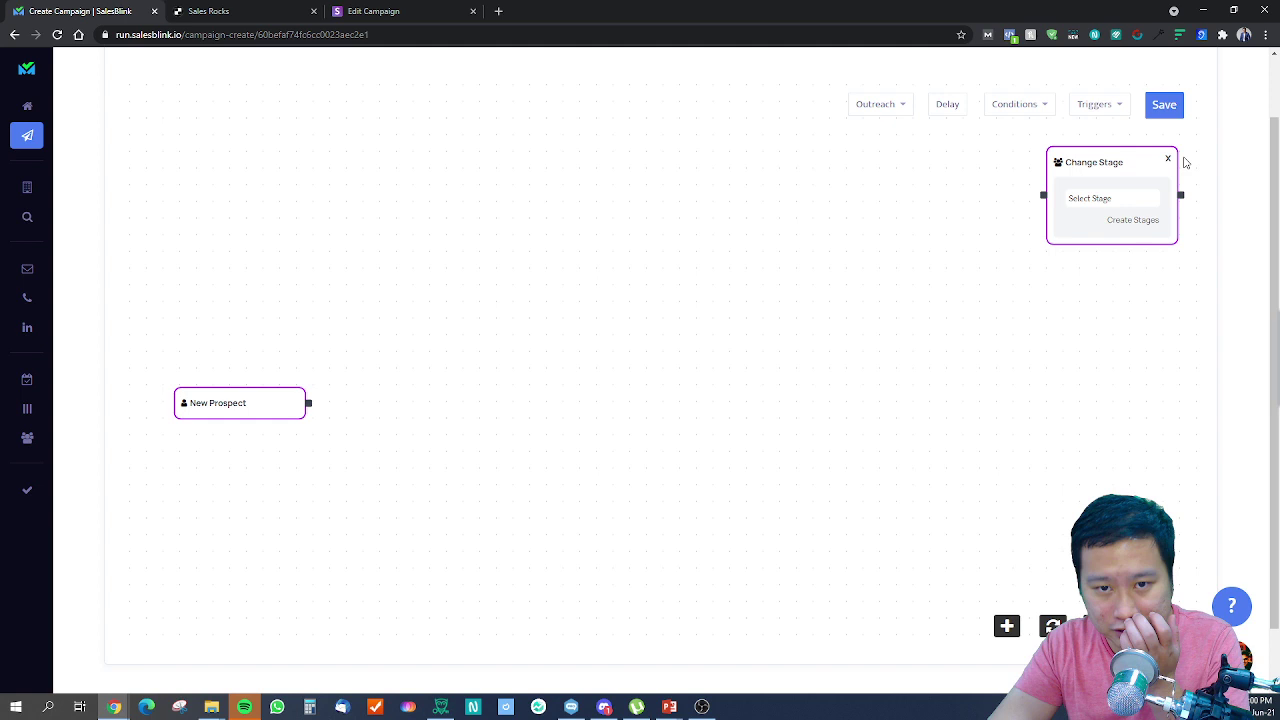
{"action": "left_click", "coordinate": [1167, 159]}
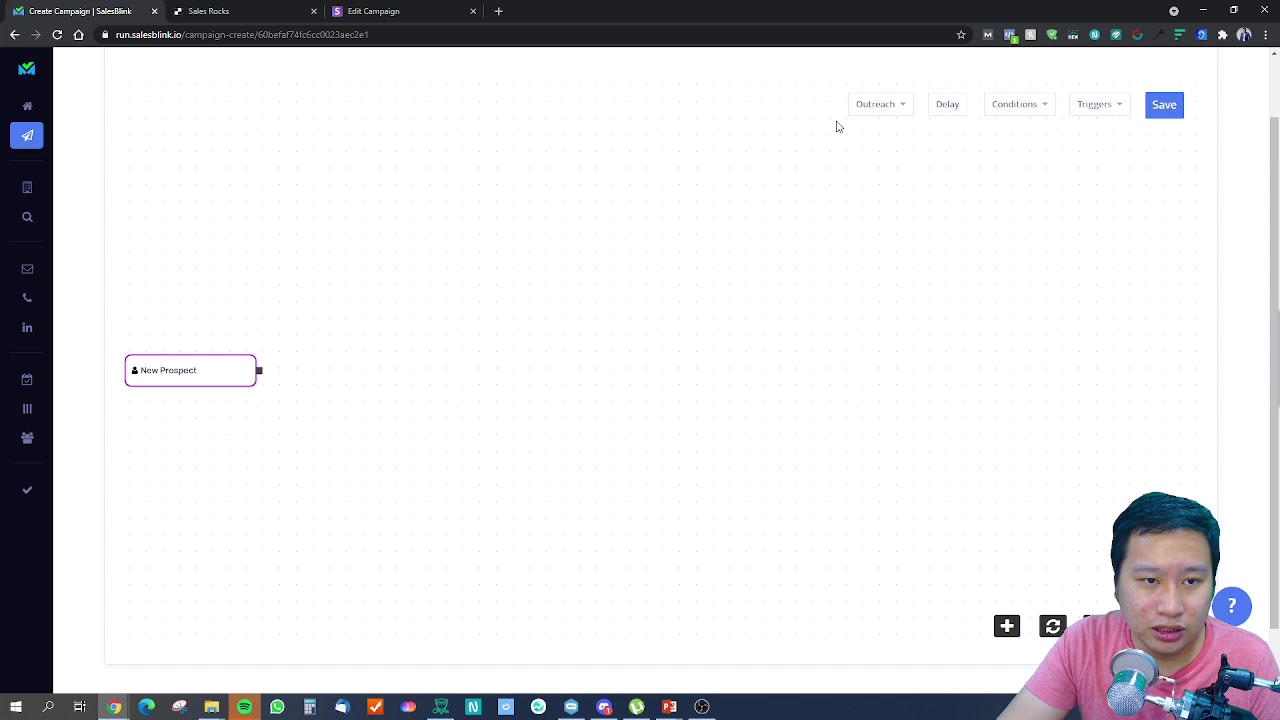
Review the available condition blocks for the campaign.
{"action": "left_click", "coordinate": [1014, 108]}
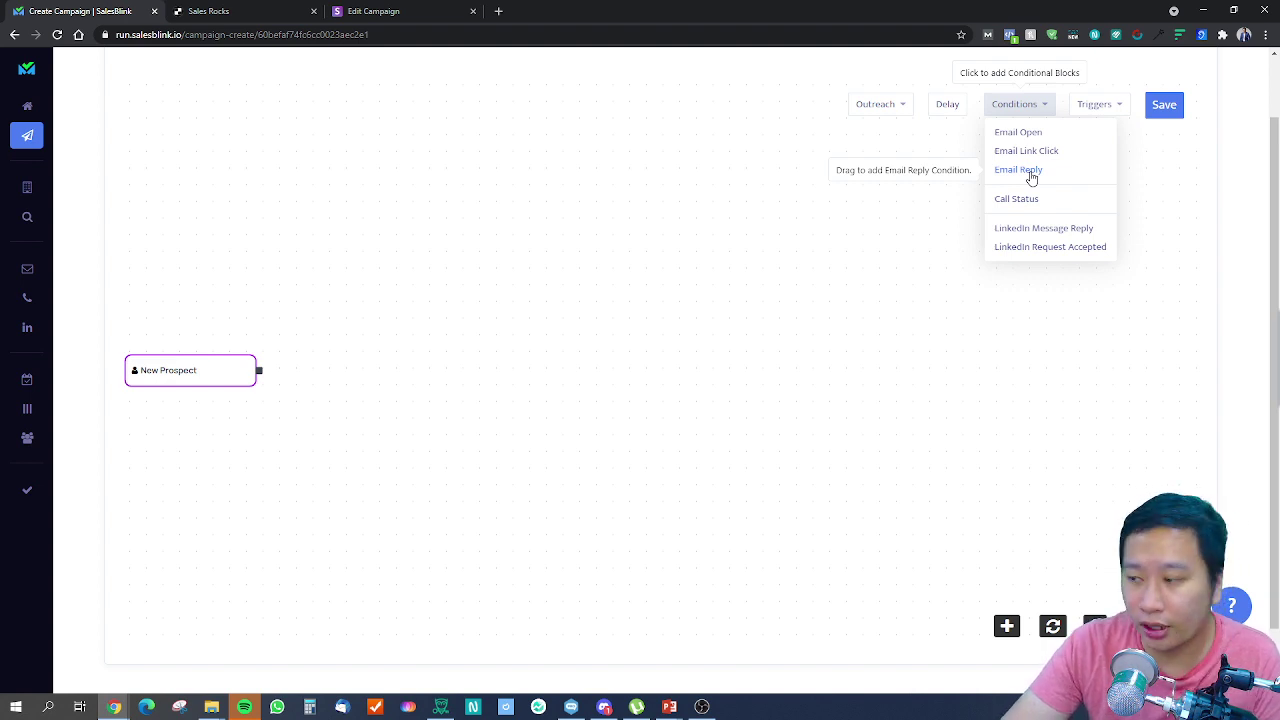
Add a Send Email block beside New Prospect and connect New Prospect's output to it.
{"action": "left_click", "coordinate": [884, 112]}
{"action": "left_click_drag", "start_coordinate": [870, 133], "coordinate": [315, 334]}
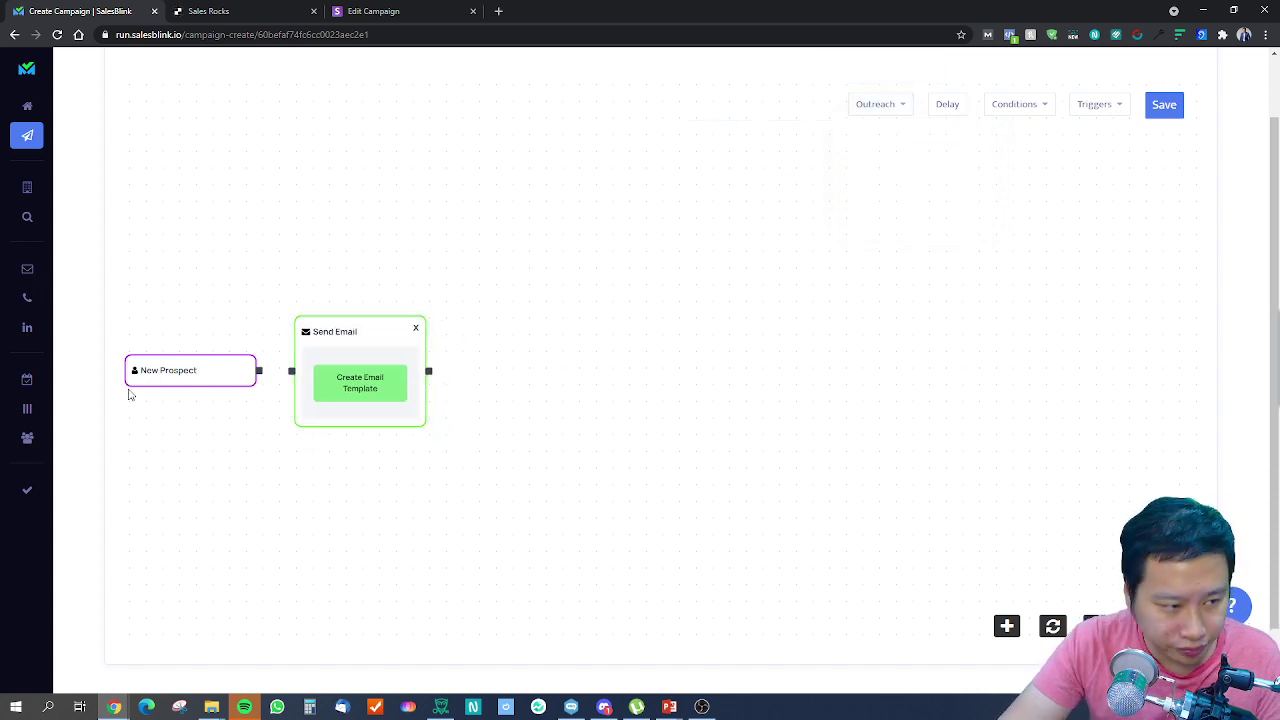
{"action": "left_click_drag", "start_coordinate": [259, 371], "coordinate": [342, 346]}
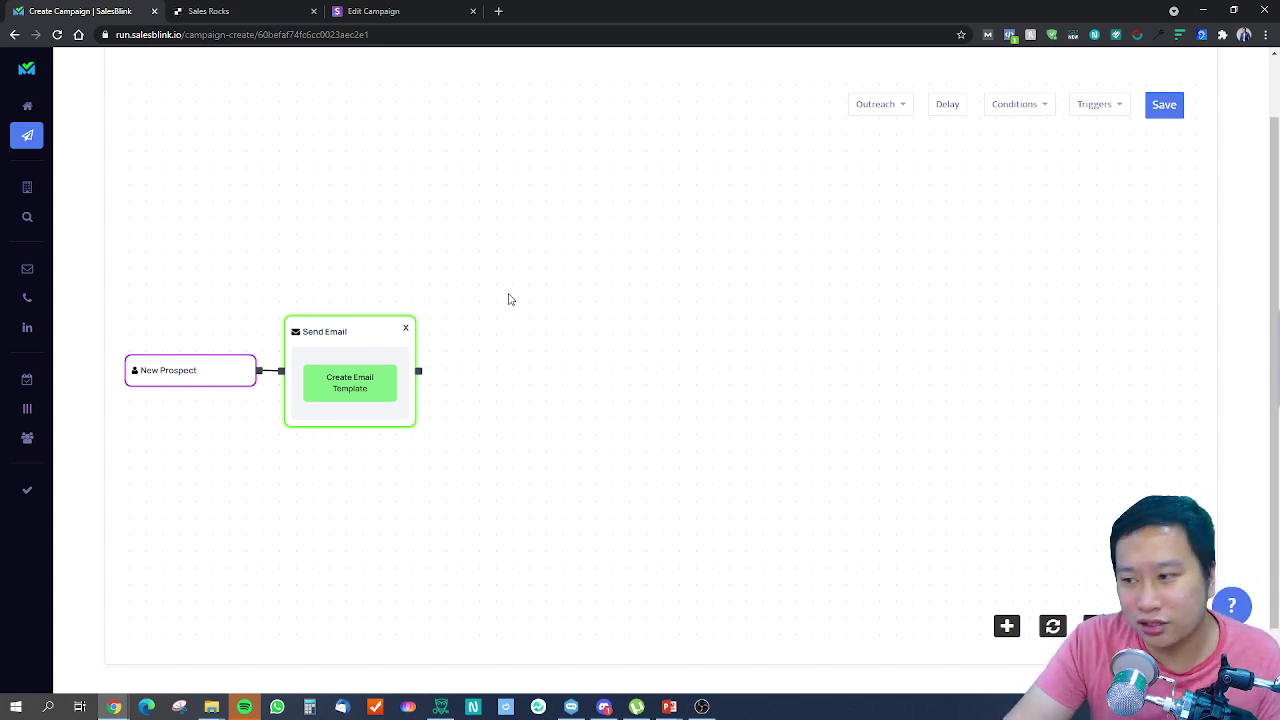
Add an Email Reply condition fed by Send Email, and arrange its True and False branches one above the other.
{"action": "left_click", "coordinate": [1000, 102]}
{"action": "left_click_drag", "start_coordinate": [1018, 169], "coordinate": [533, 238]}
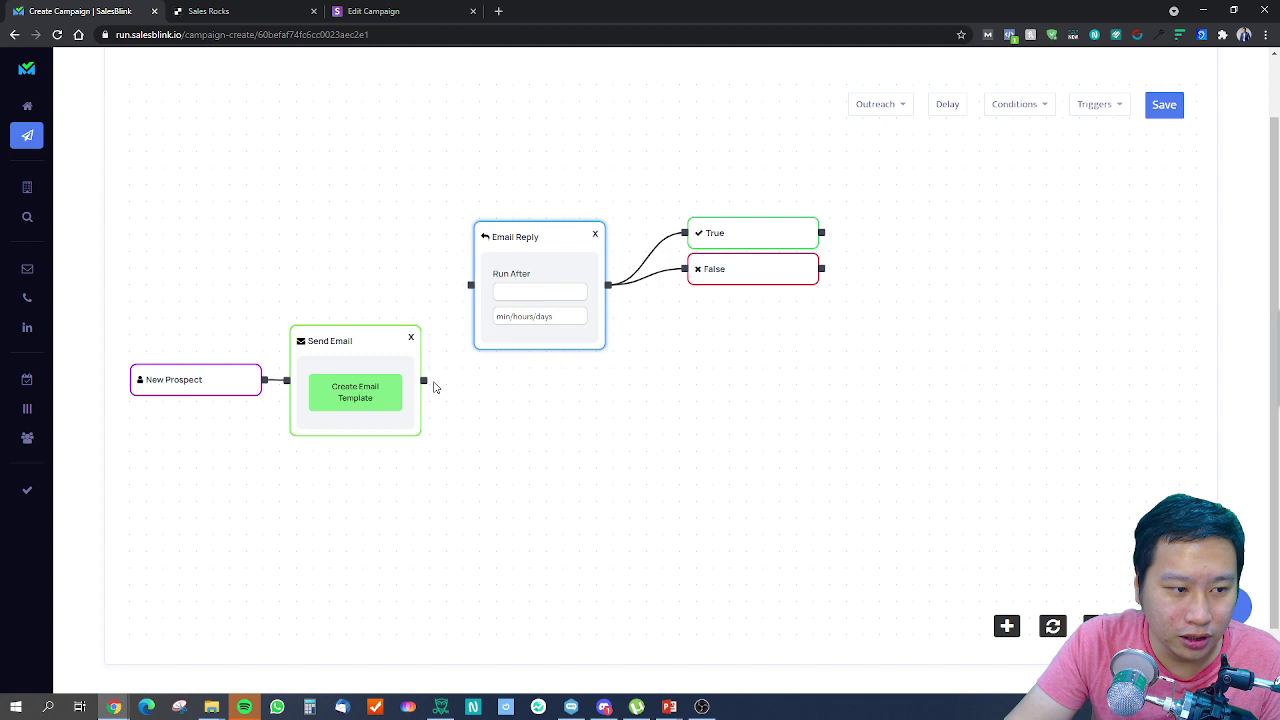
{"action": "left_click_drag", "start_coordinate": [424, 381], "coordinate": [471, 285]}
{"action": "left_click_drag", "start_coordinate": [721, 233], "coordinate": [669, 216]}
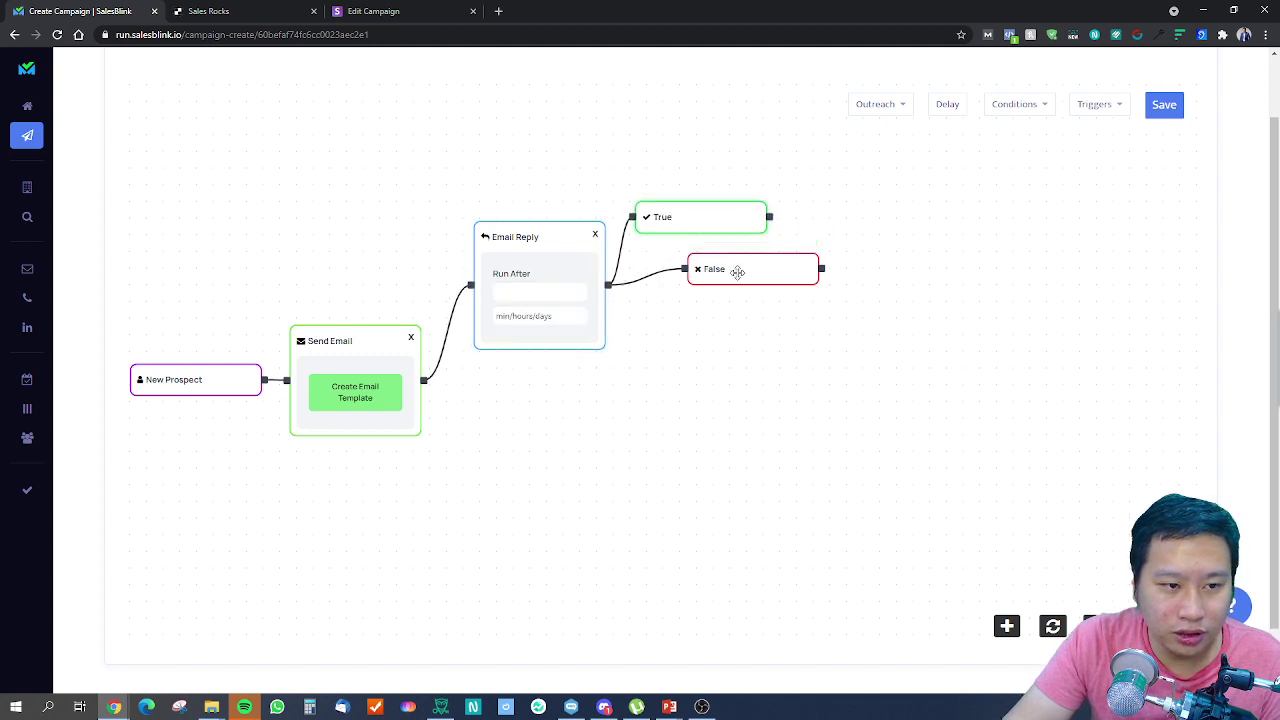
{"action": "left_click_drag", "start_coordinate": [734, 271], "coordinate": [683, 311]}
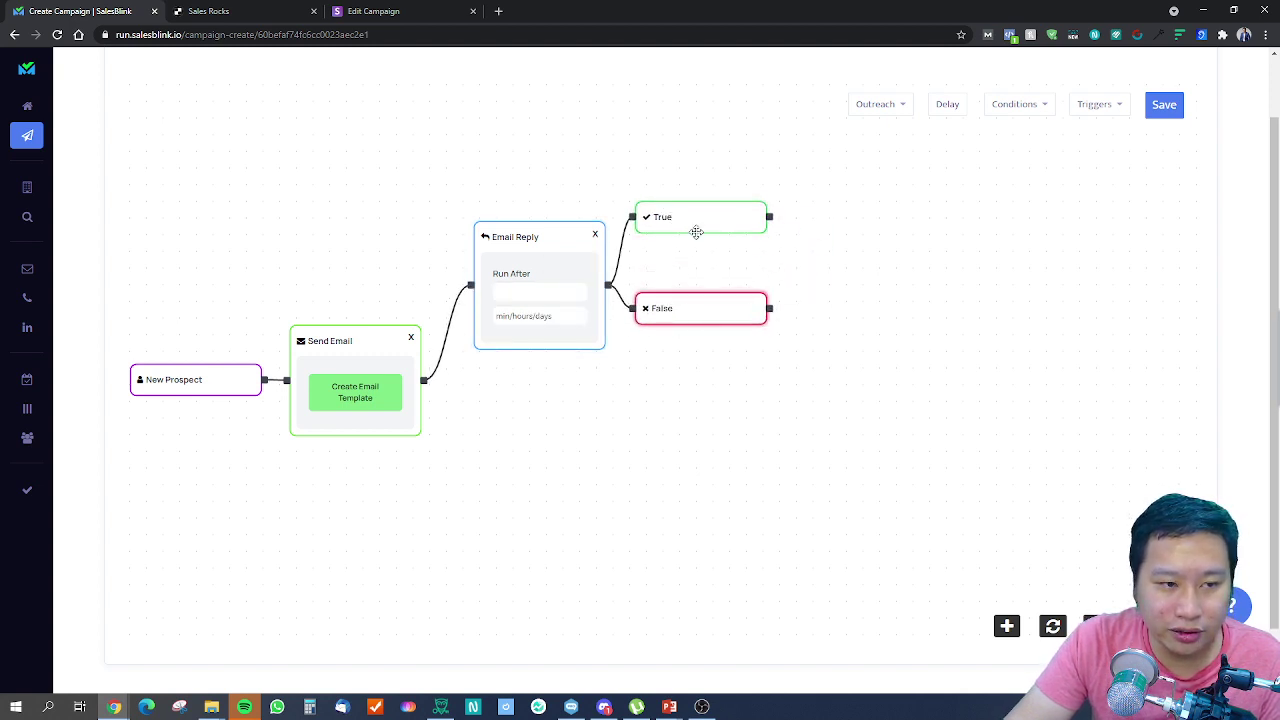
{"action": "left_click_drag", "start_coordinate": [694, 231], "coordinate": [692, 306]}
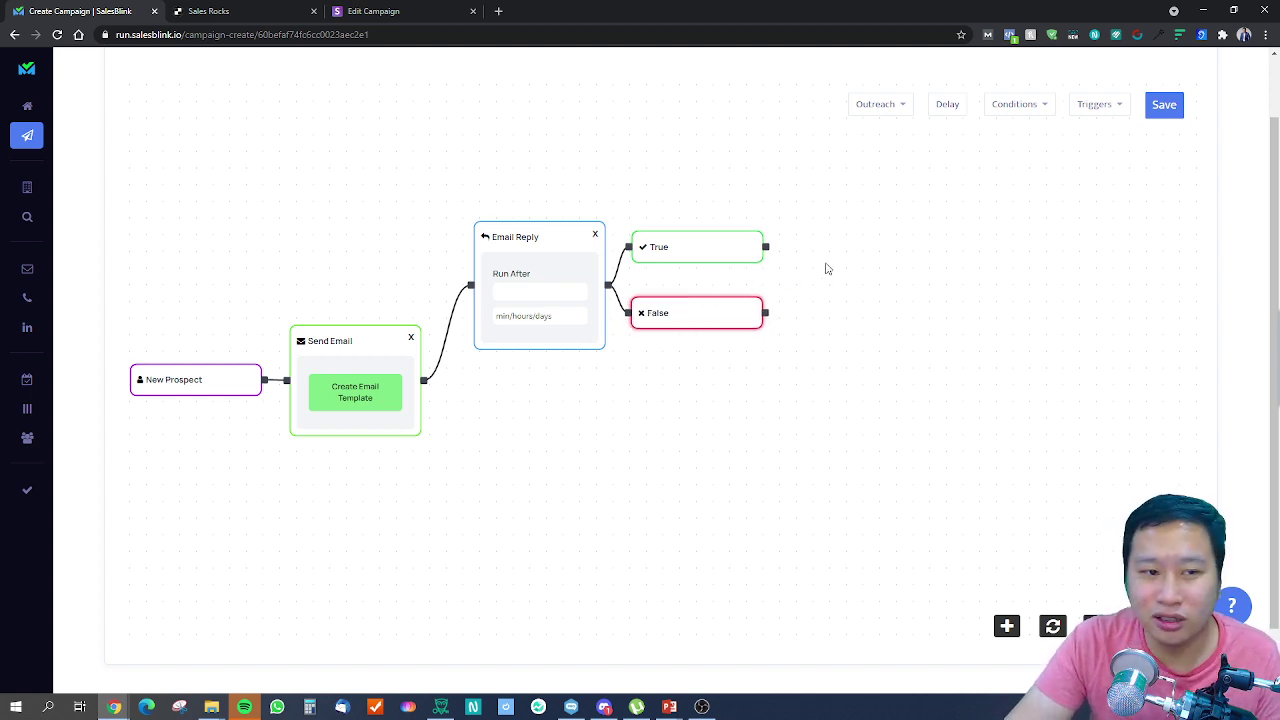
Add a second Send Email block and connect it to the True branch of Email Reply.
{"action": "scroll", "coordinate": [789, 280], "scroll_direction": "right", "scroll_amount": 5}
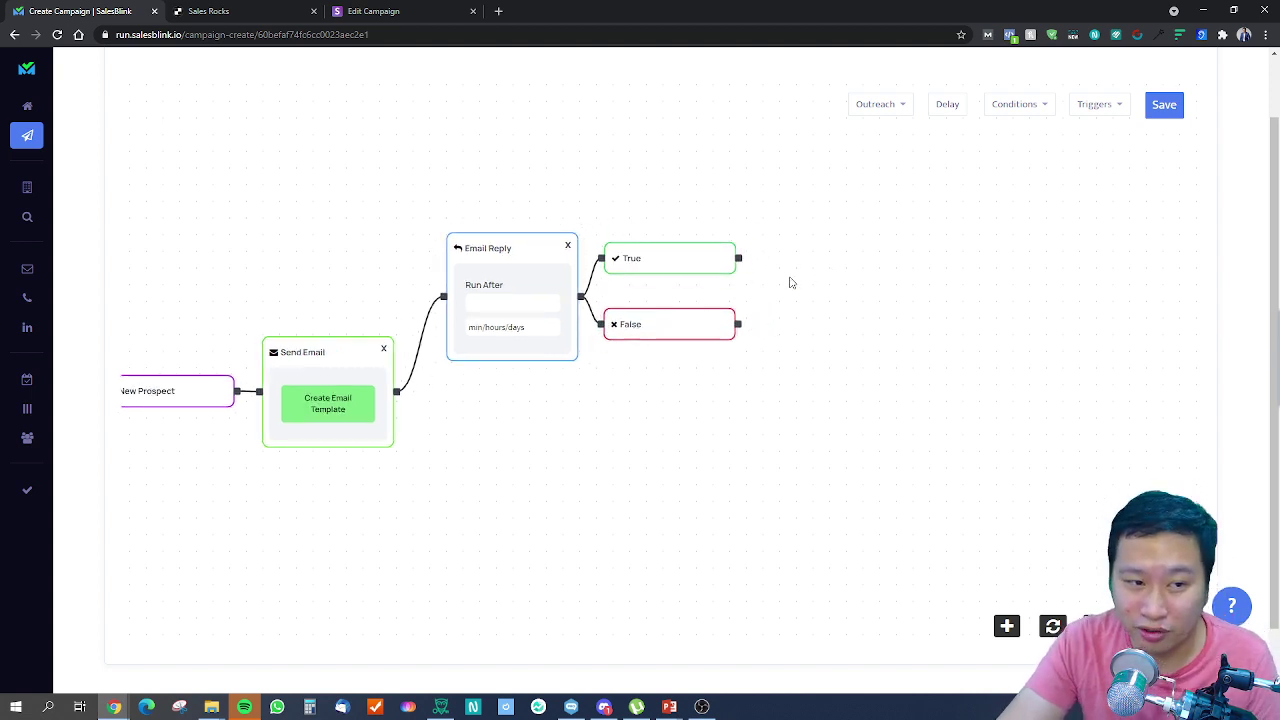
{"action": "left_click", "coordinate": [1018, 104]}
{"action": "left_click", "coordinate": [743, 237]}
{"action": "left_click", "coordinate": [893, 118]}
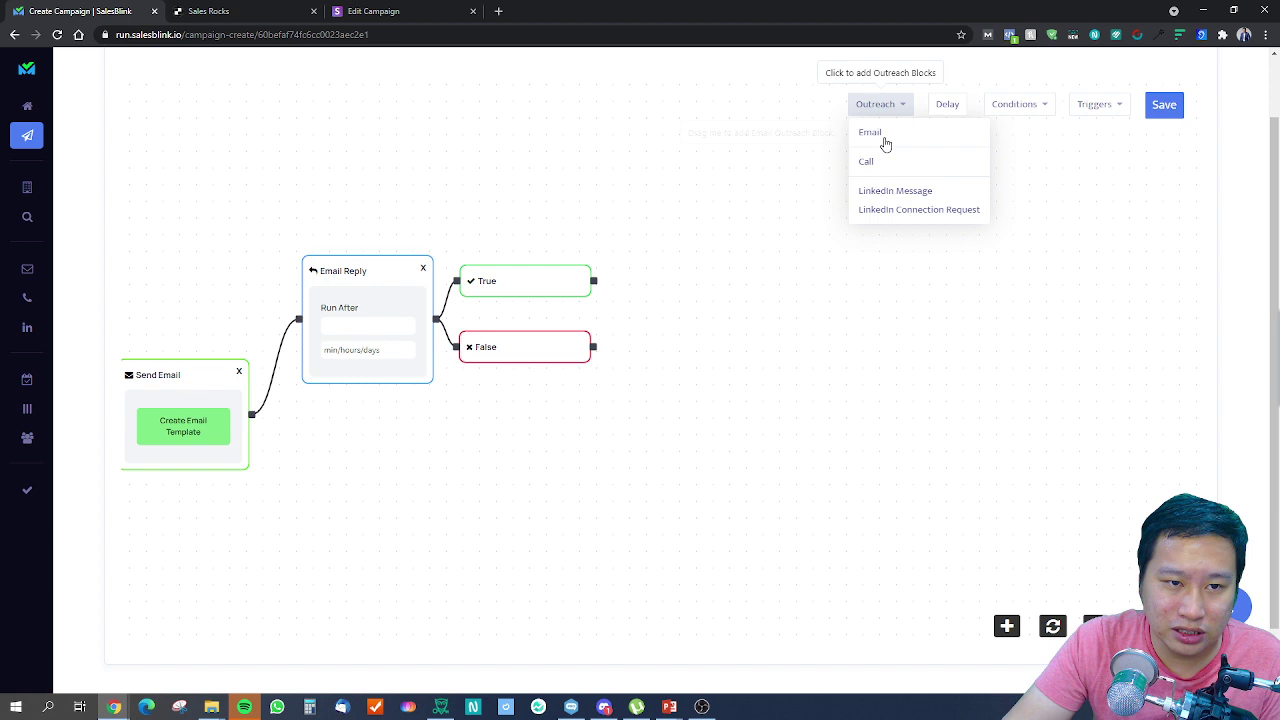
{"action": "left_click_drag", "start_coordinate": [884, 140], "coordinate": [681, 189]}
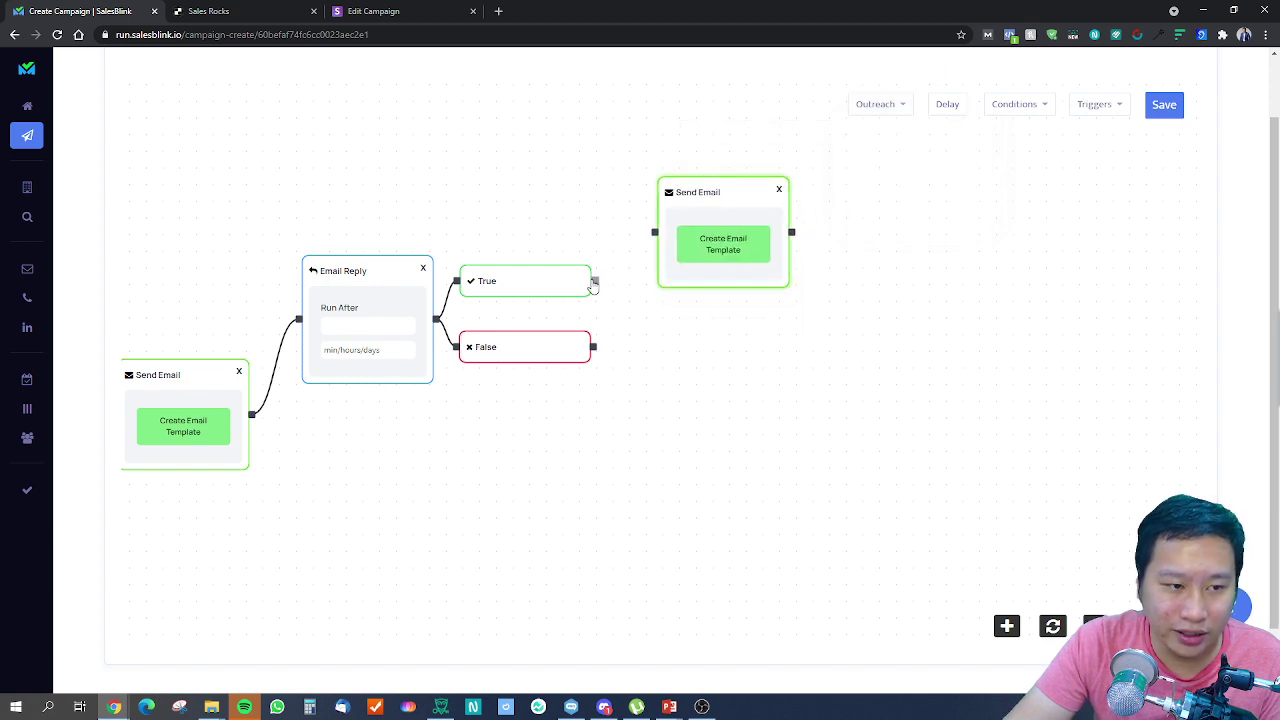
{"action": "left_click_drag", "start_coordinate": [593, 280], "coordinate": [655, 232]}
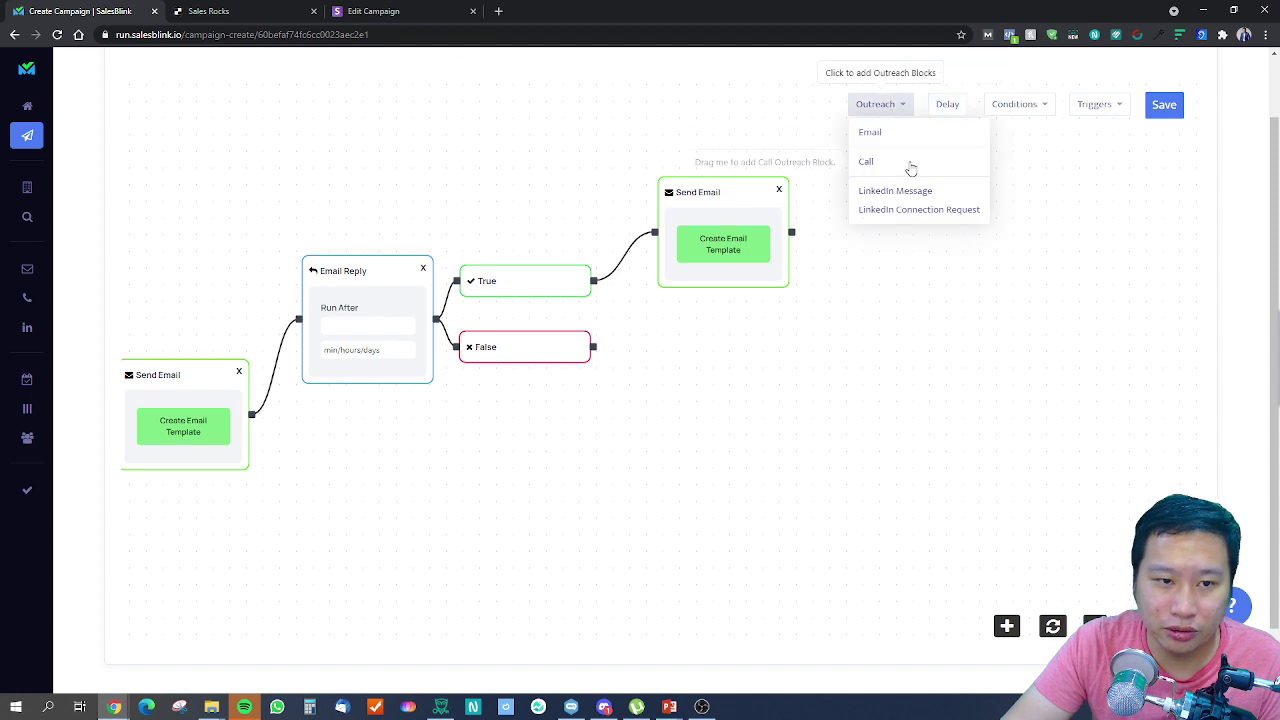
Add an Email Link Click condition after the second Send Email, connect the two, and space out its False branch.
{"action": "mouse_move", "coordinate": [1014, 106]}
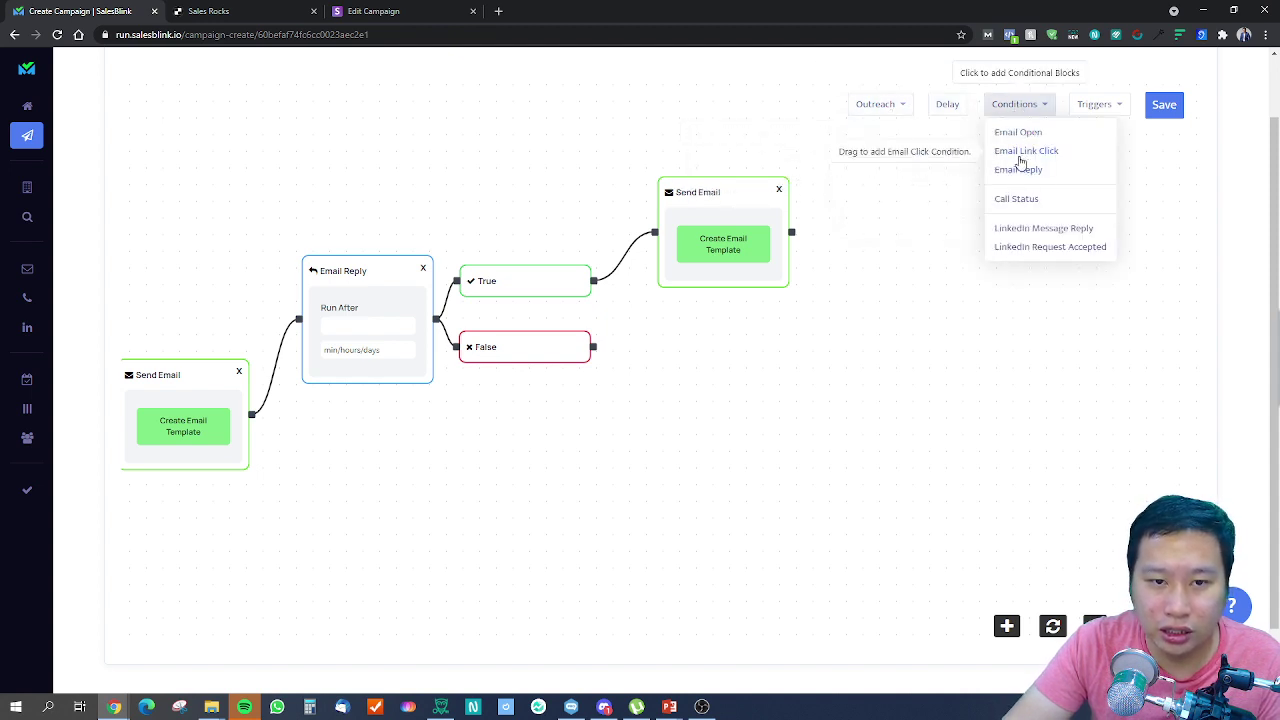
{"action": "left_click_drag", "start_coordinate": [1020, 158], "coordinate": [847, 164]}
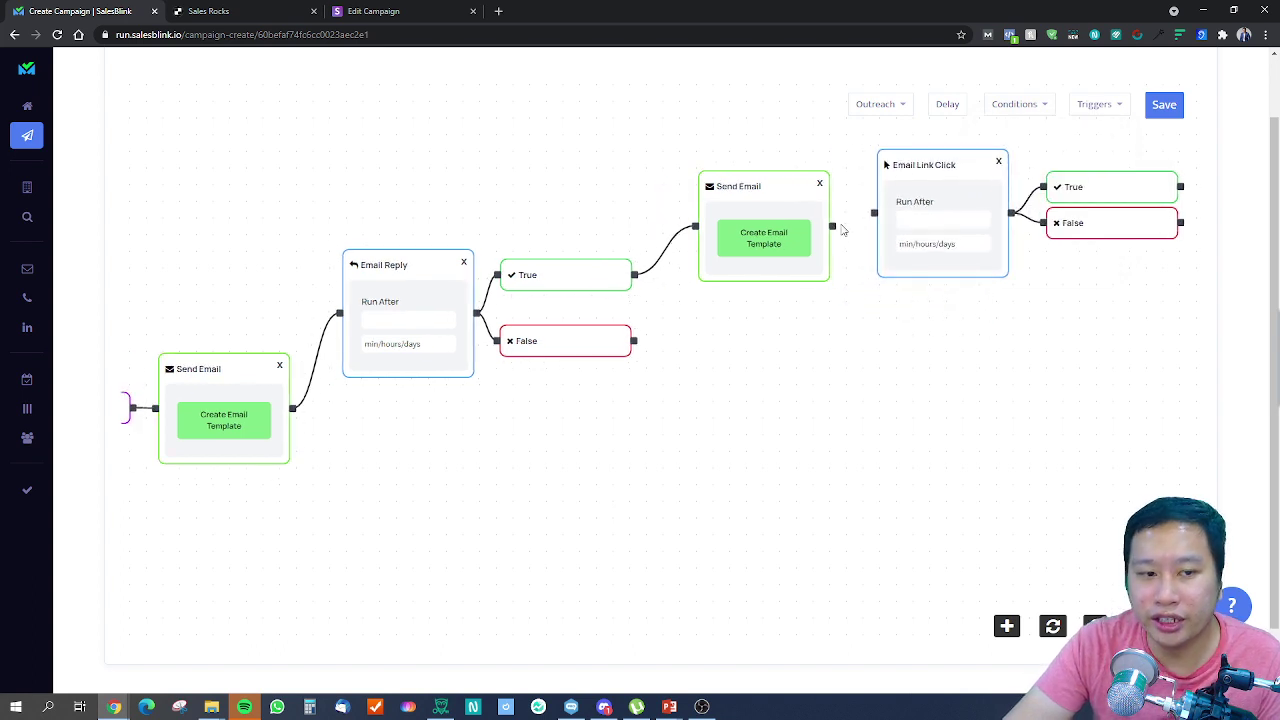
{"action": "left_click_drag", "start_coordinate": [760, 251], "coordinate": [803, 241]}
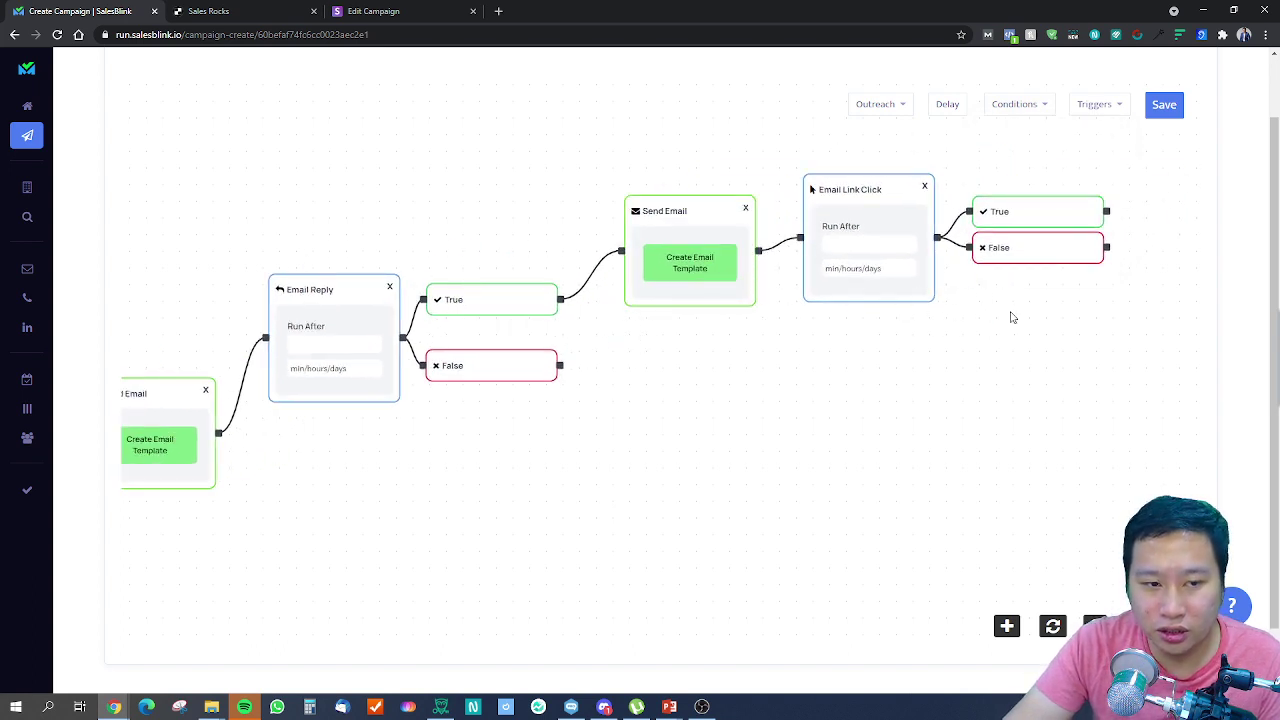
{"action": "left_click_drag", "start_coordinate": [911, 254], "coordinate": [905, 256]}
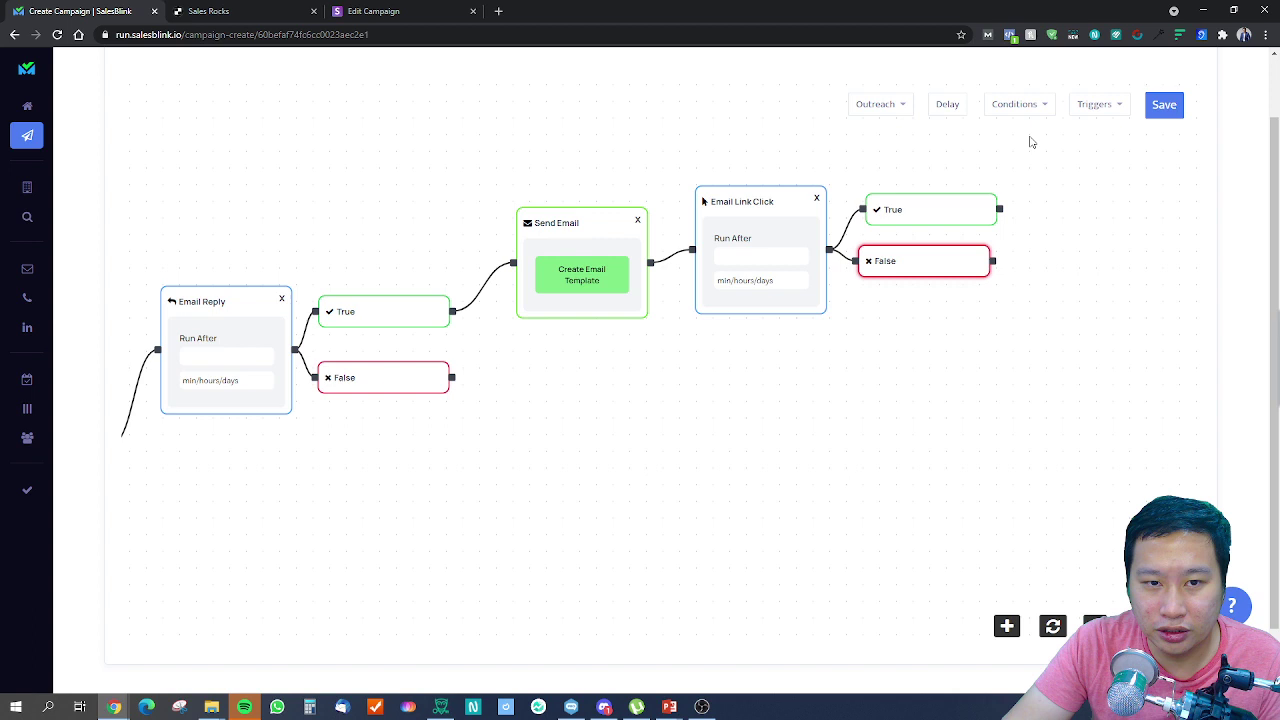
Add a Change Stage trigger to the True branch of Email Link Click and set its stage to Demo Scheduled.
{"action": "left_click", "coordinate": [1090, 112]}
{"action": "left_click_drag", "start_coordinate": [1105, 134], "coordinate": [1080, 141]}
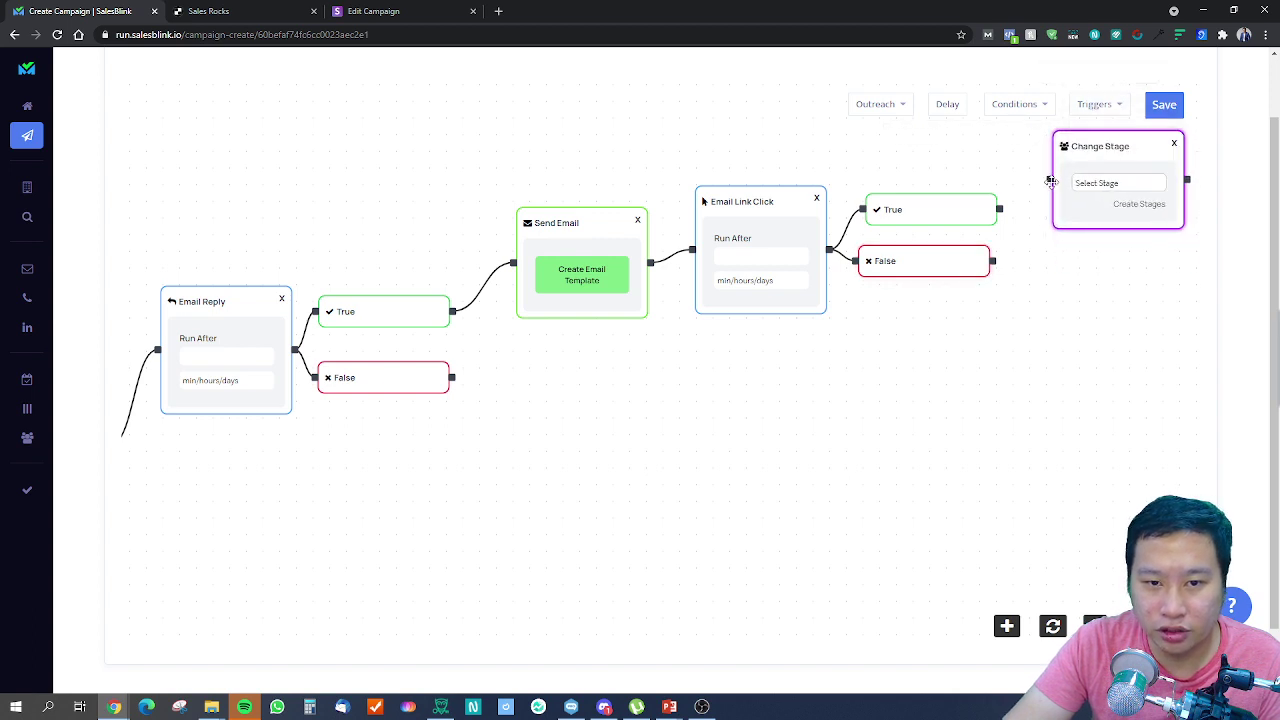
{"action": "left_click_drag", "start_coordinate": [999, 209], "coordinate": [1049, 180]}
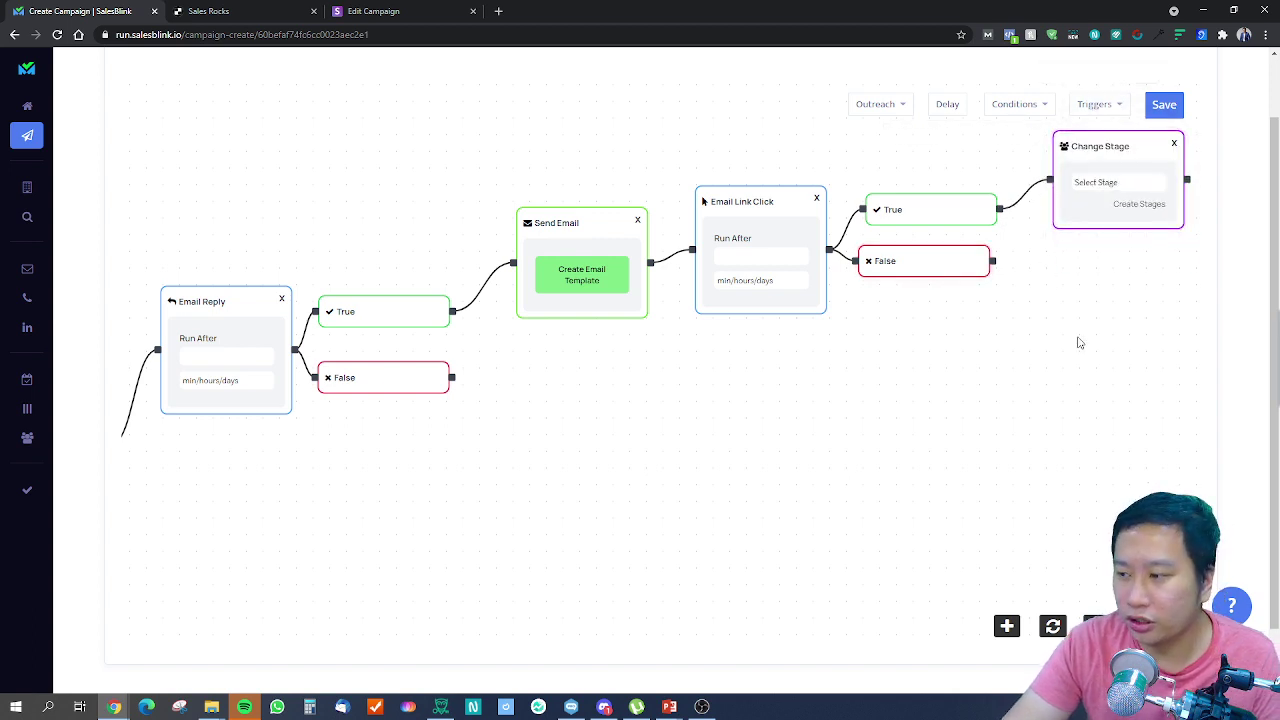
{"action": "left_click", "coordinate": [1108, 190]}
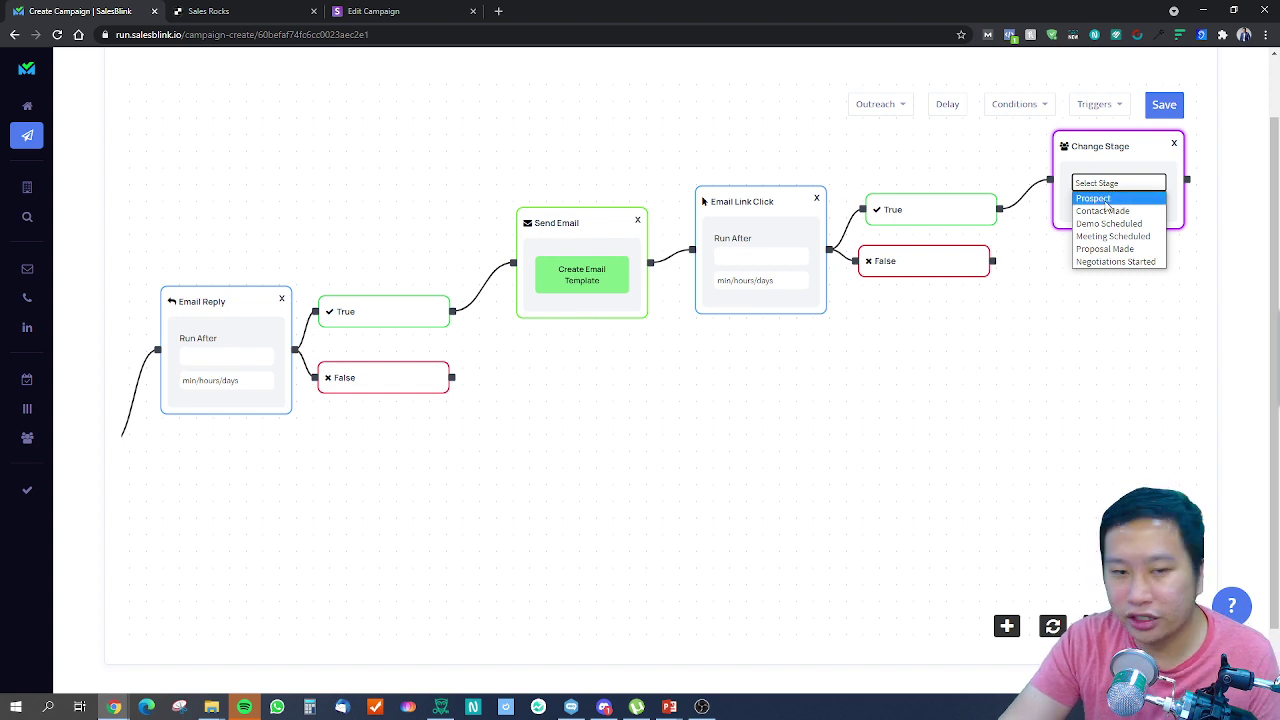
{"action": "left_click", "coordinate": [1108, 223]}
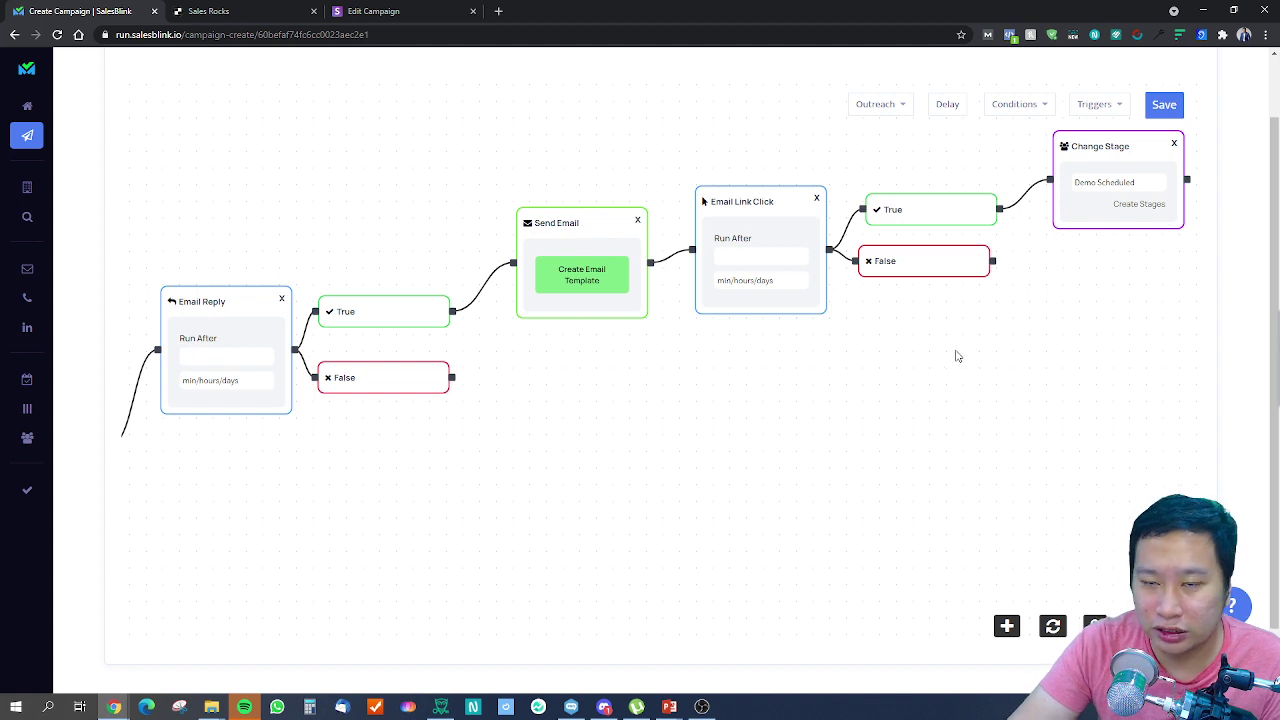
{"action": "left_click_drag", "start_coordinate": [956, 356], "coordinate": [929, 387]}
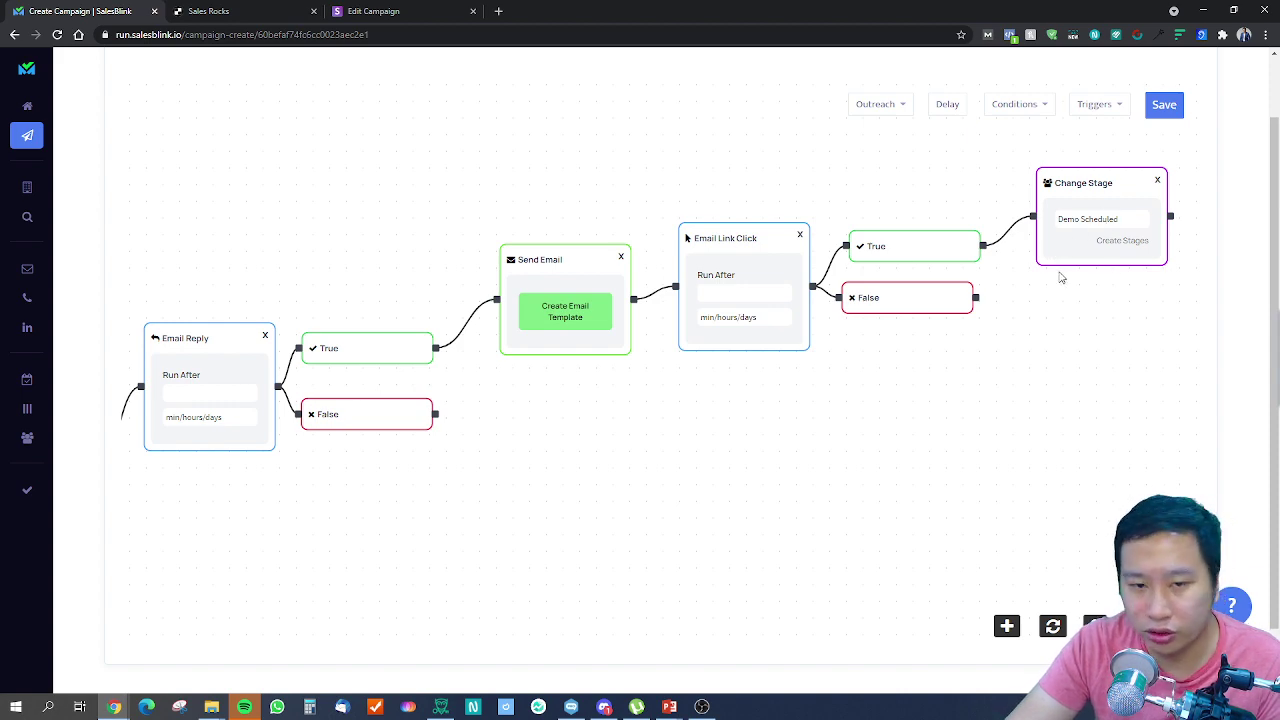
Delete the Change Stage trigger, the Email Link Click condition and the second Send Email block.
{"action": "left_click_drag", "start_coordinate": [587, 538], "coordinate": [829, 428]}
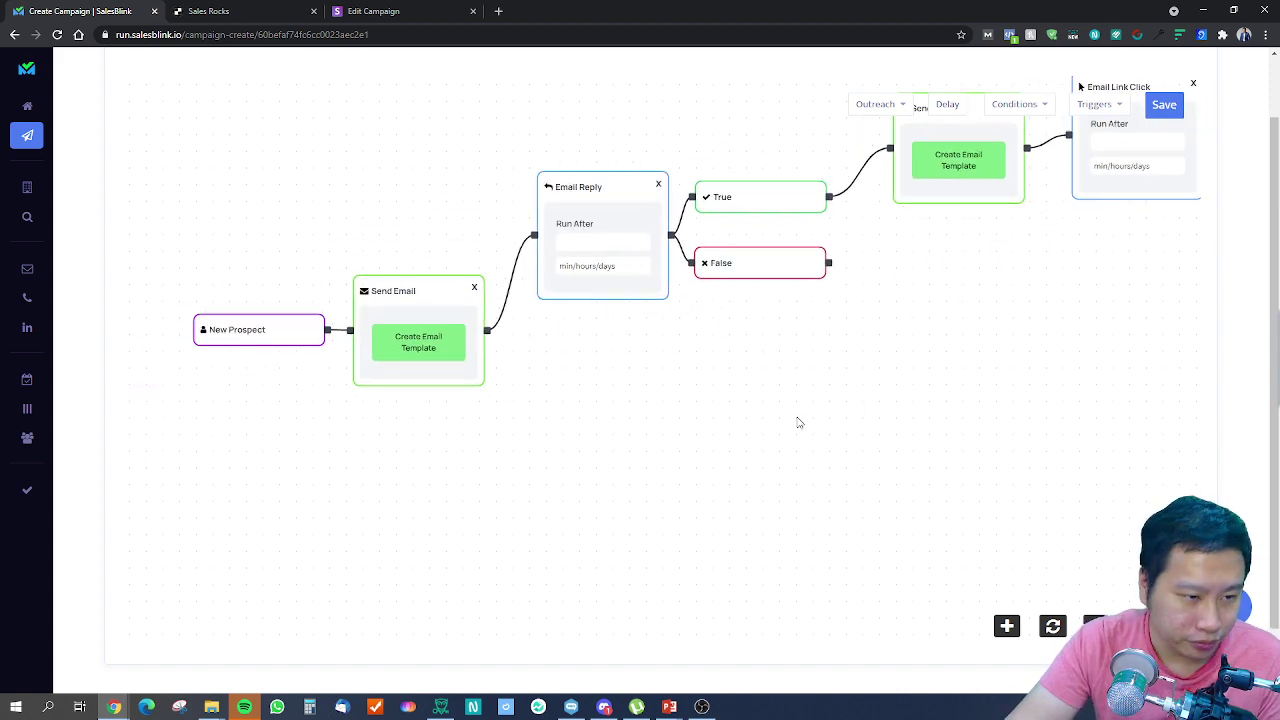
{"action": "left_click_drag", "start_coordinate": [975, 373], "coordinate": [760, 434]}
{"action": "left_click", "coordinate": [1097, 230]}
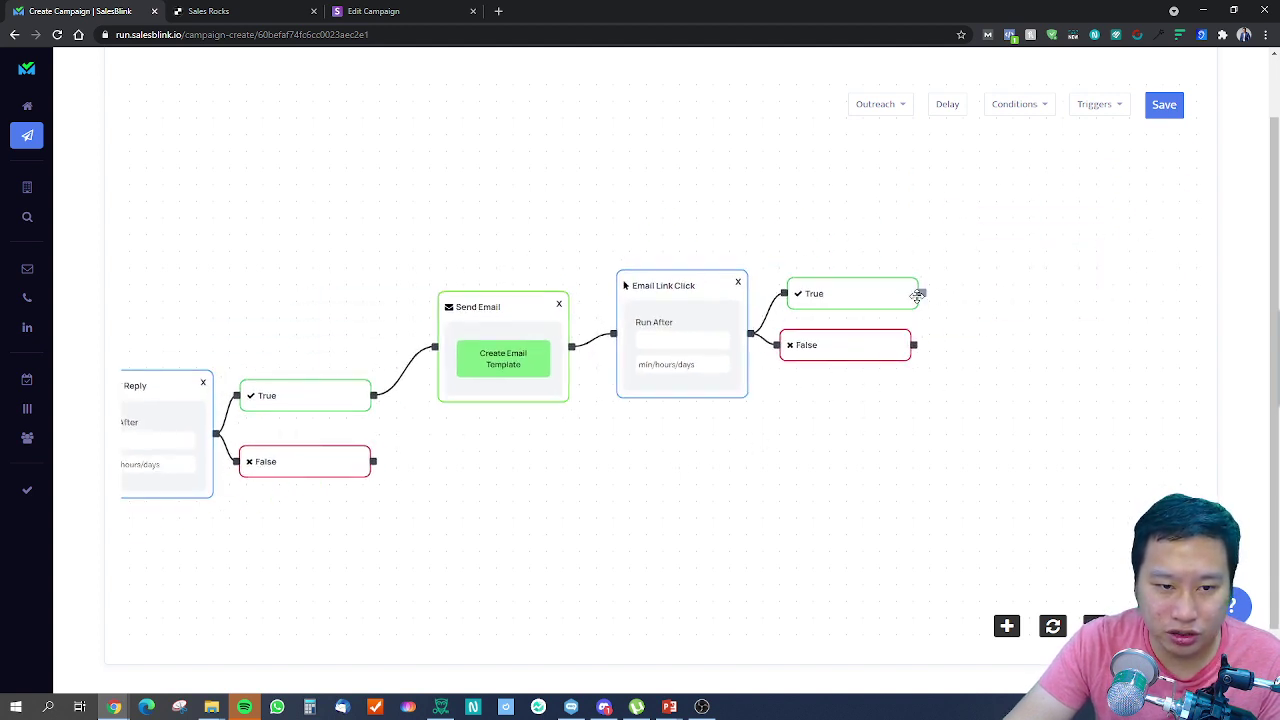
{"action": "left_click", "coordinate": [738, 282]}
{"action": "left_click", "coordinate": [558, 306]}
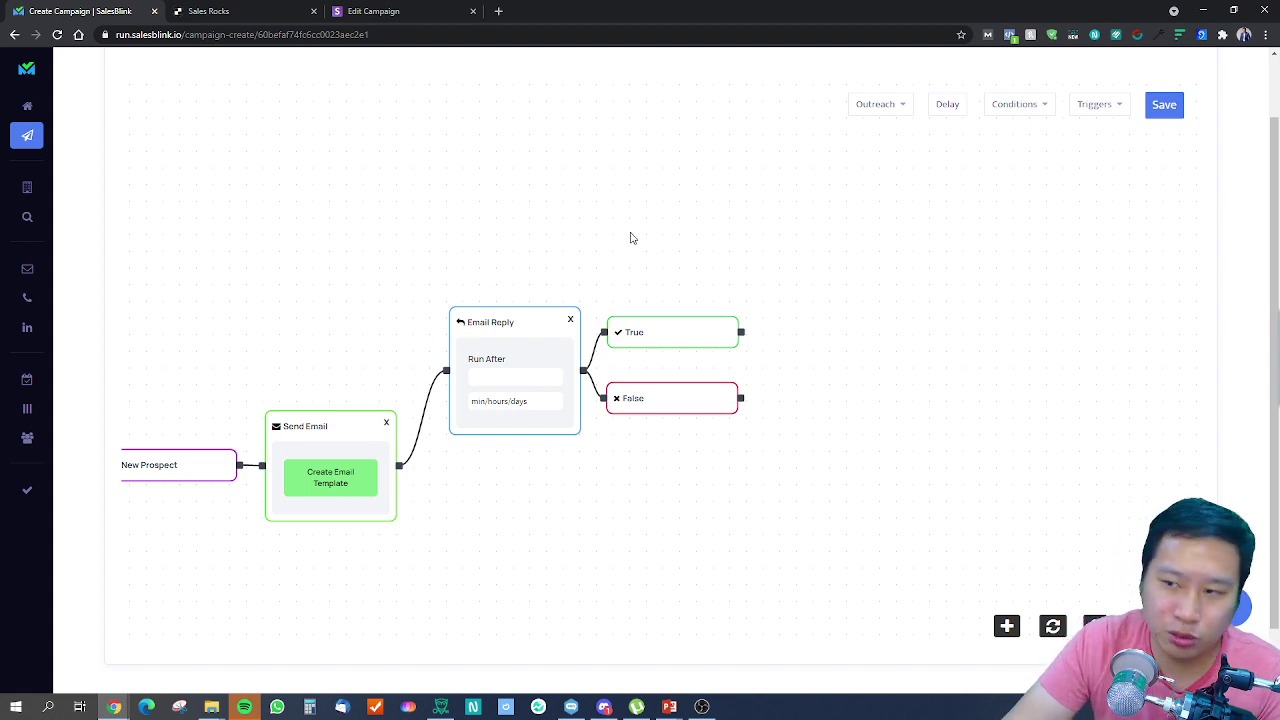
Place a follow-up Send Email block to the right of Email Reply and link the True branch to it.
{"action": "left_click", "coordinate": [866, 112]}
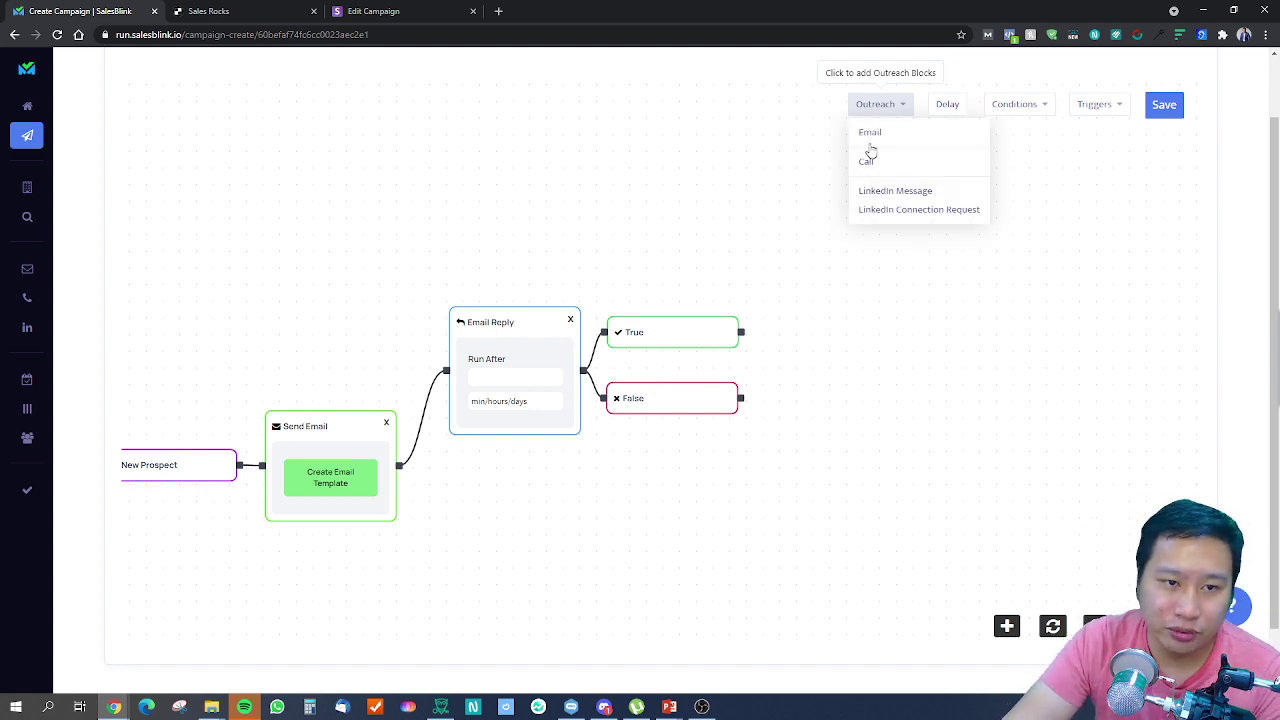
{"action": "left_click", "coordinate": [794, 314]}
{"action": "left_click", "coordinate": [886, 102]}
{"action": "left_click_drag", "start_coordinate": [886, 140], "coordinate": [820, 236]}
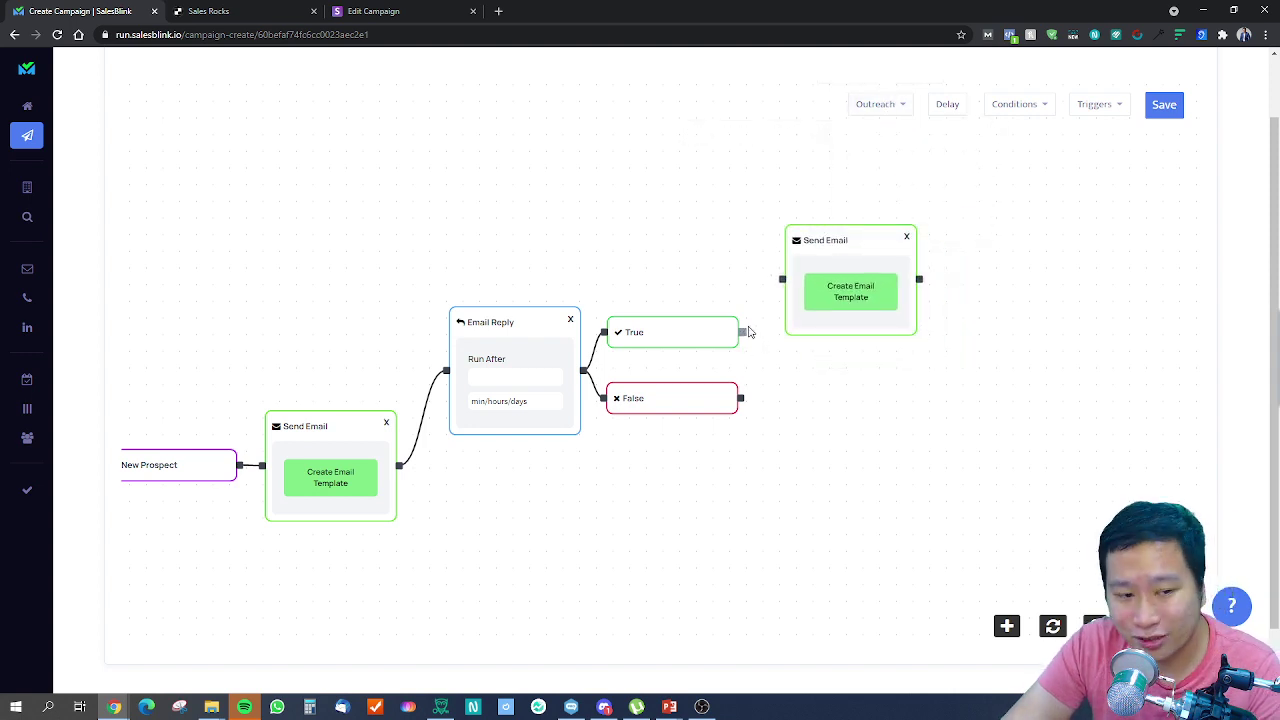
{"action": "left_click_drag", "start_coordinate": [743, 334], "coordinate": [782, 279]}
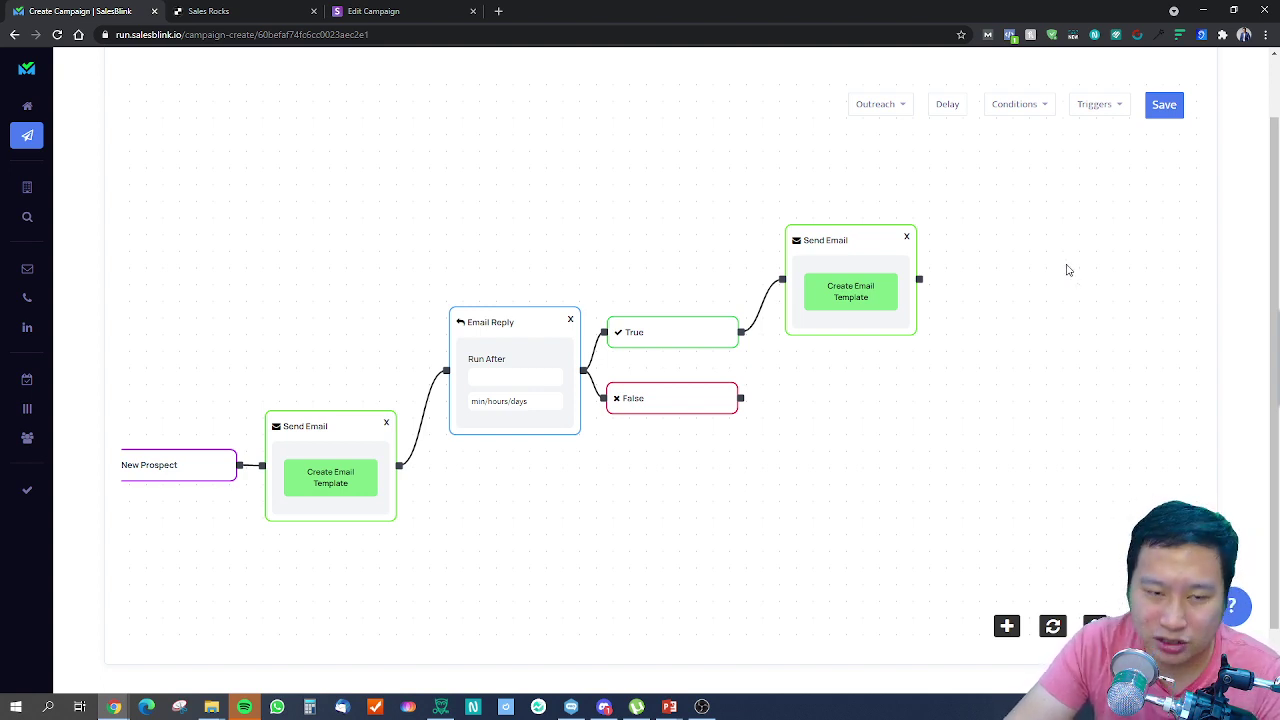
Add a second Email Reply condition, spread its True and False branches apart, and connect the follow-up Send Email to it.
{"action": "left_click_drag", "start_coordinate": [1012, 246], "coordinate": [782, 286]}
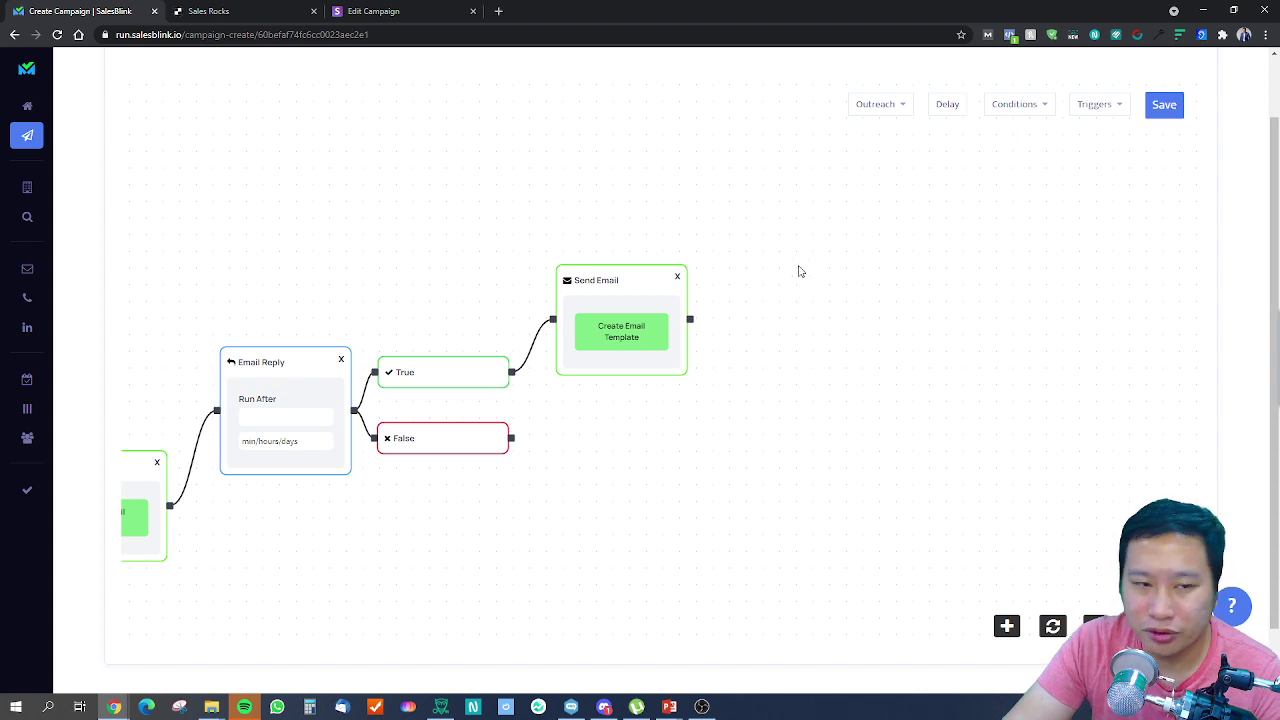
{"action": "left_click", "coordinate": [1030, 106]}
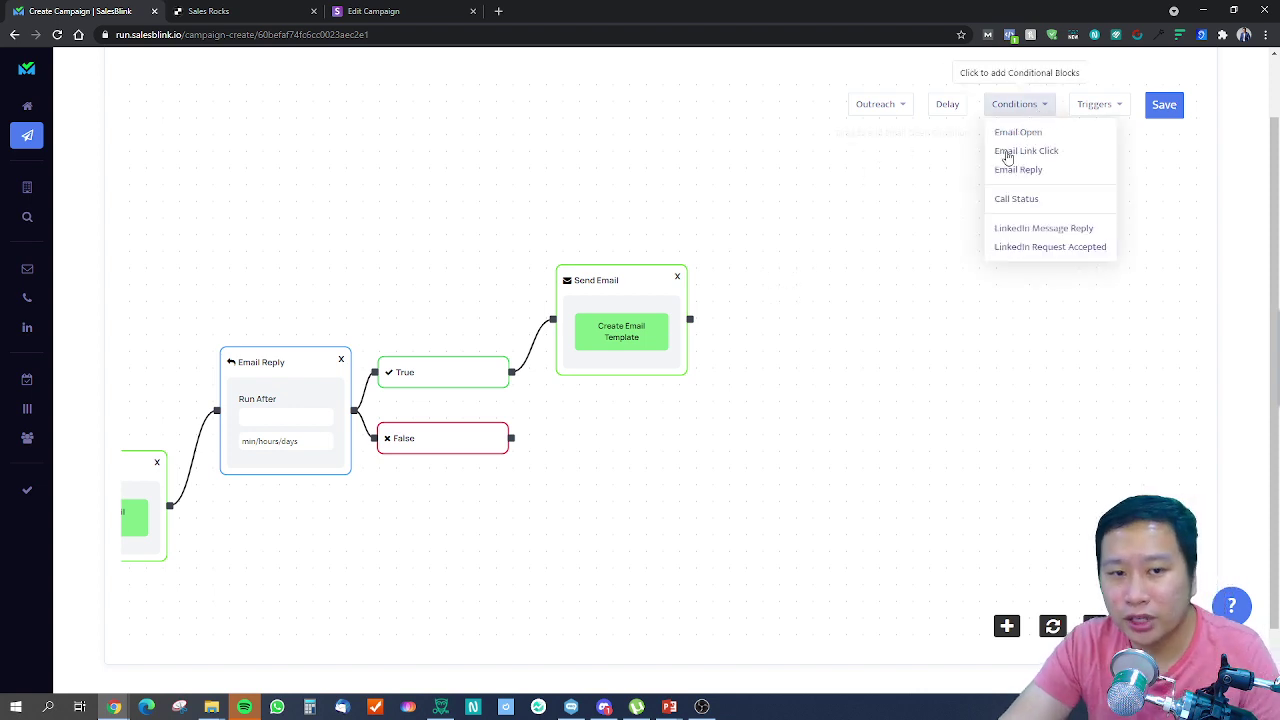
{"action": "left_click_drag", "start_coordinate": [1010, 170], "coordinate": [754, 183]}
{"action": "left_click_drag", "start_coordinate": [903, 212], "coordinate": [905, 188]}
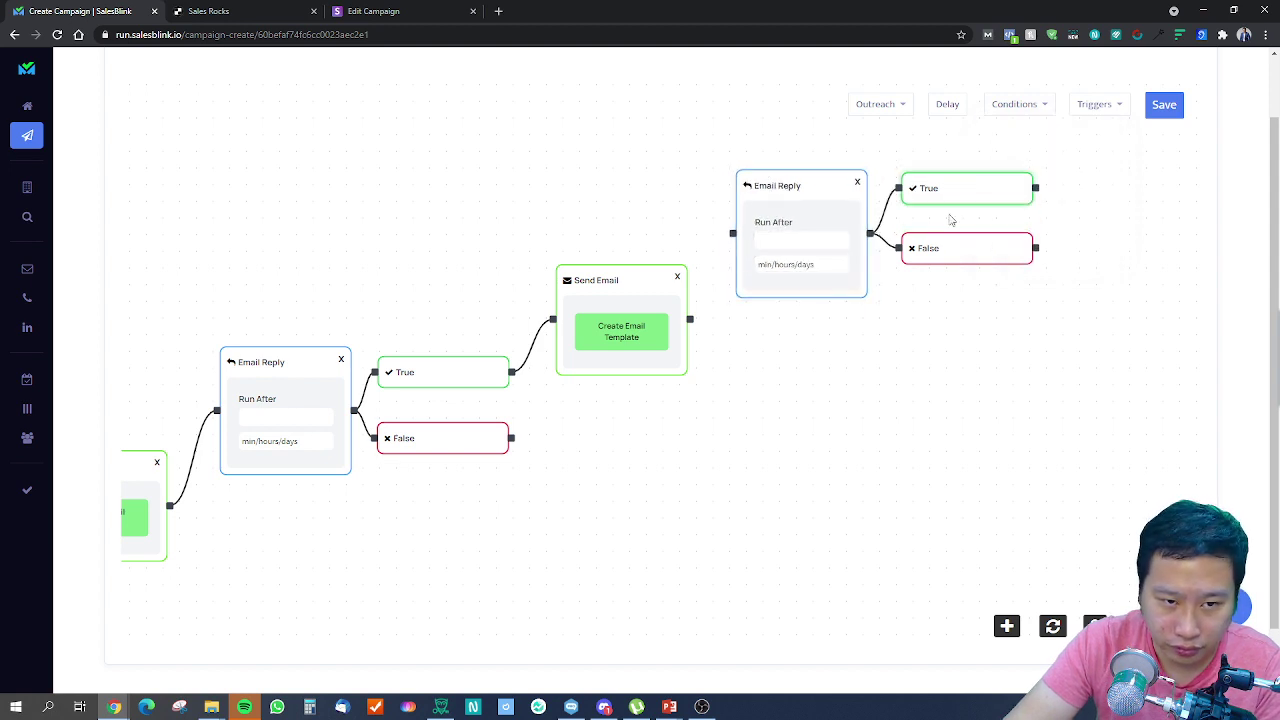
{"action": "left_click_drag", "start_coordinate": [912, 248], "coordinate": [905, 262]}
{"action": "left_click_drag", "start_coordinate": [691, 319], "coordinate": [733, 233]}
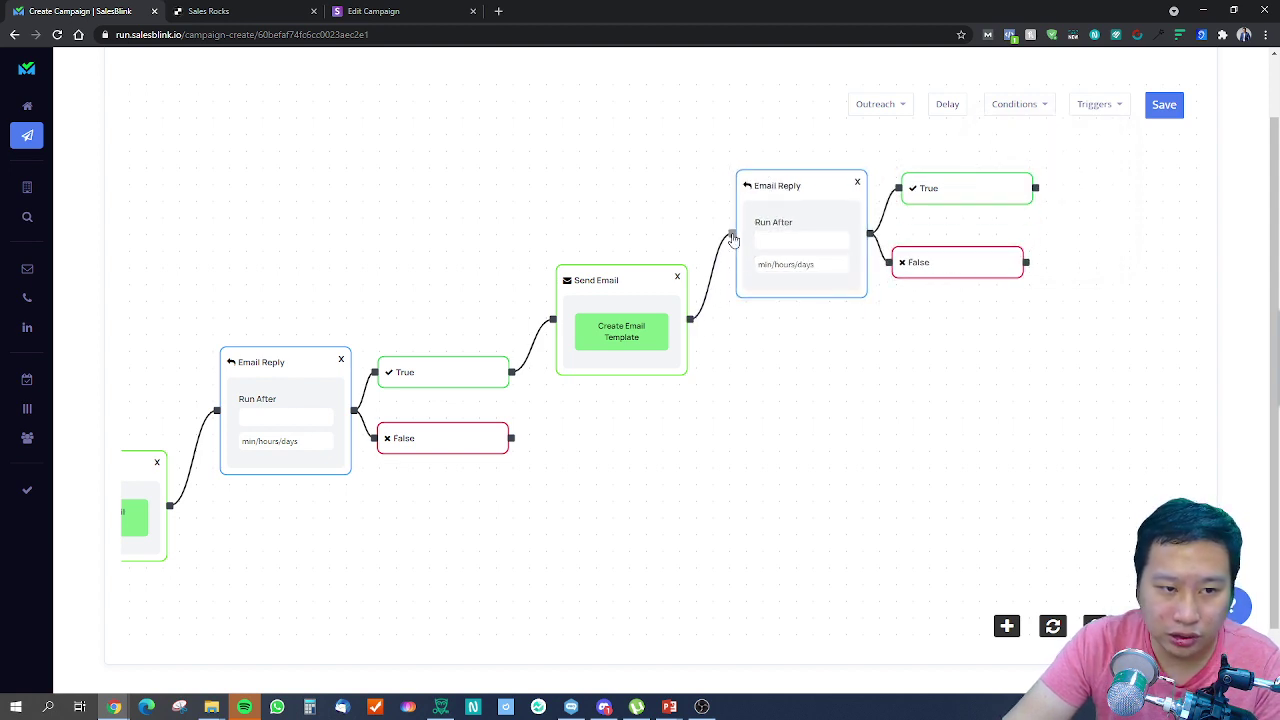
Add a third Send Email block and connect it to the True branch of the second Email Reply condition.
{"action": "left_click_drag", "start_coordinate": [1086, 237], "coordinate": [855, 301]}
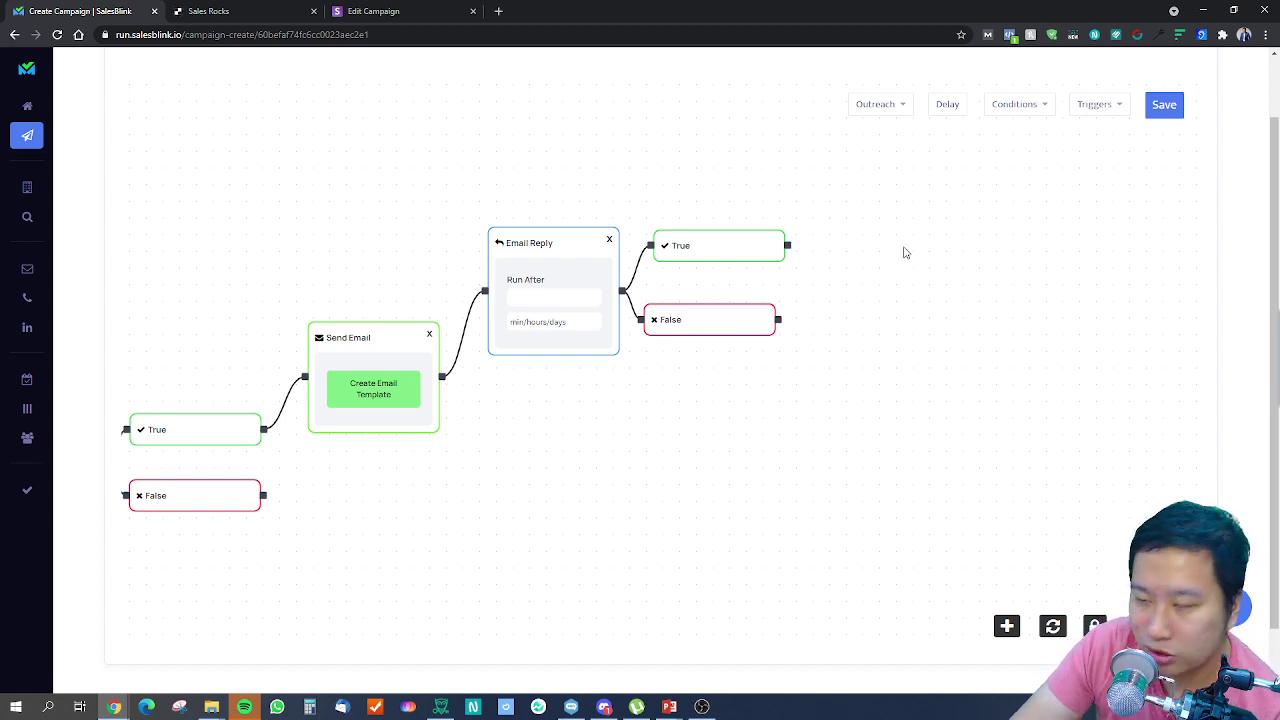
{"action": "left_click", "coordinate": [876, 104]}
{"action": "left_click_drag", "start_coordinate": [871, 150], "coordinate": [808, 217]}
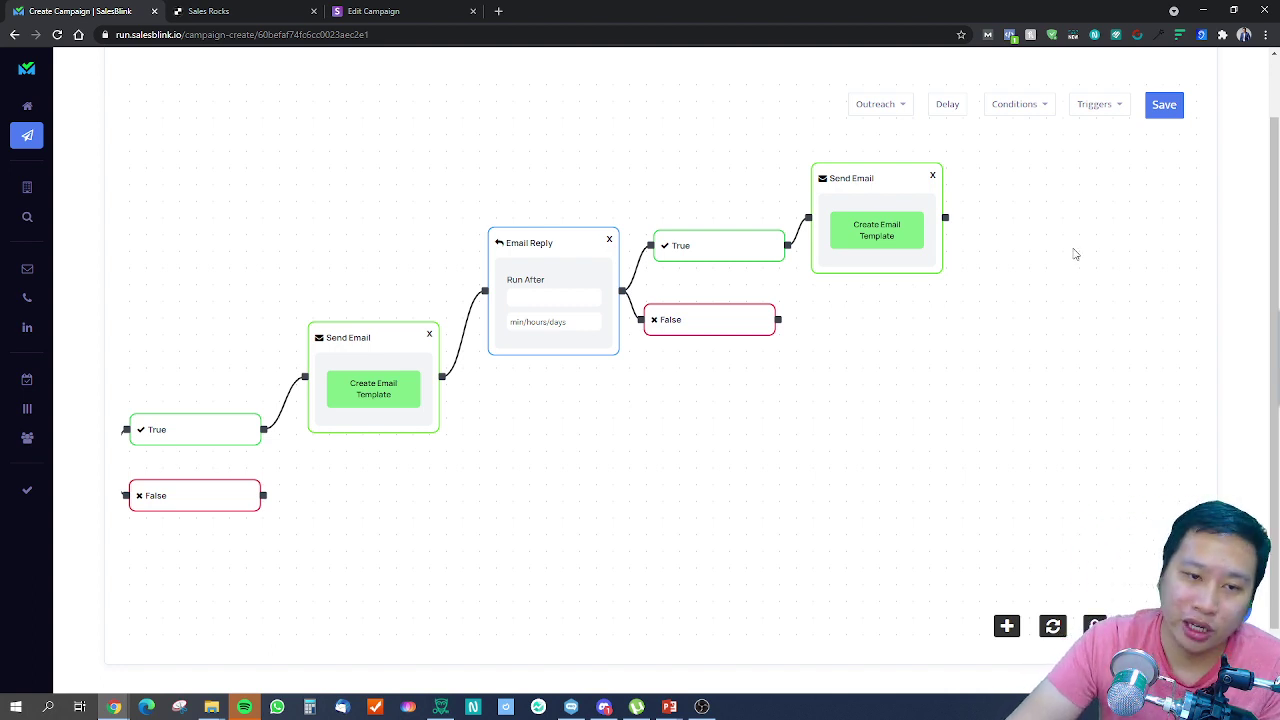
Review the trigger and outreach blocks available for extending the sequence beyond the third Send Email.
{"action": "left_click_drag", "start_coordinate": [1075, 254], "coordinate": [991, 287]}
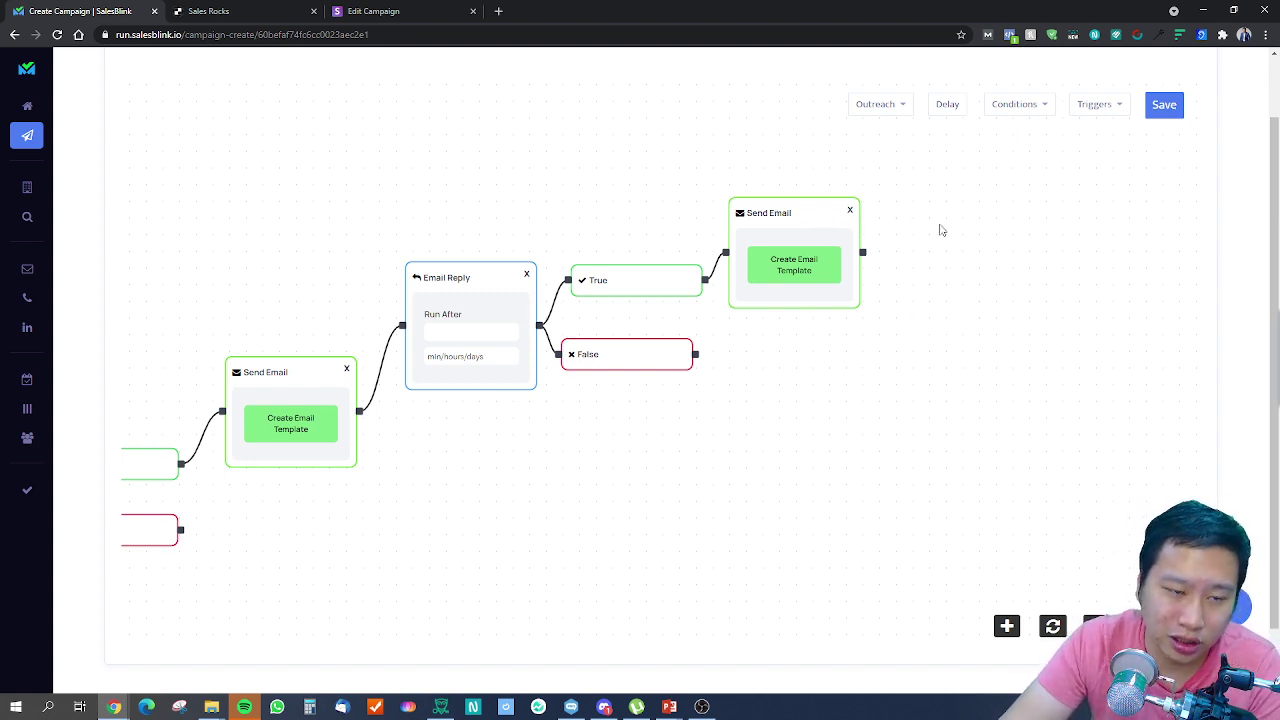
{"action": "left_click", "coordinate": [1054, 106]}
{"action": "left_click", "coordinate": [1095, 106]}
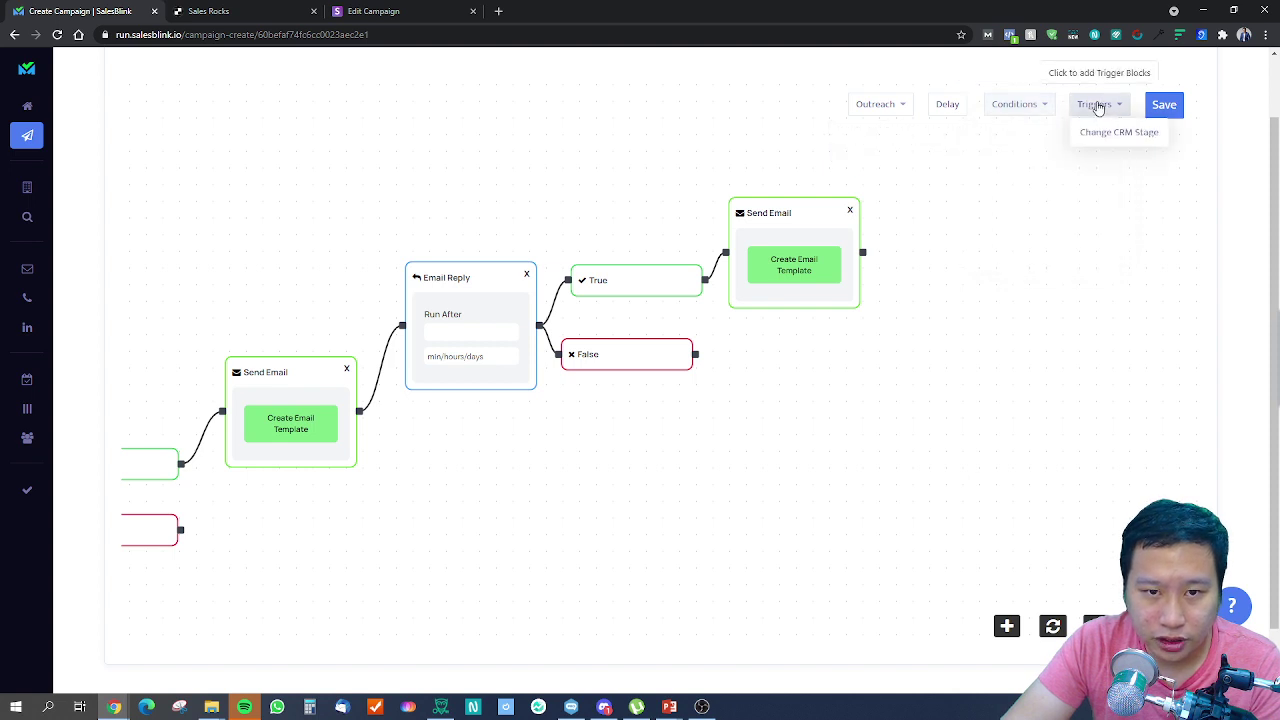
{"action": "left_click", "coordinate": [914, 194]}
{"action": "left_click", "coordinate": [1085, 108]}
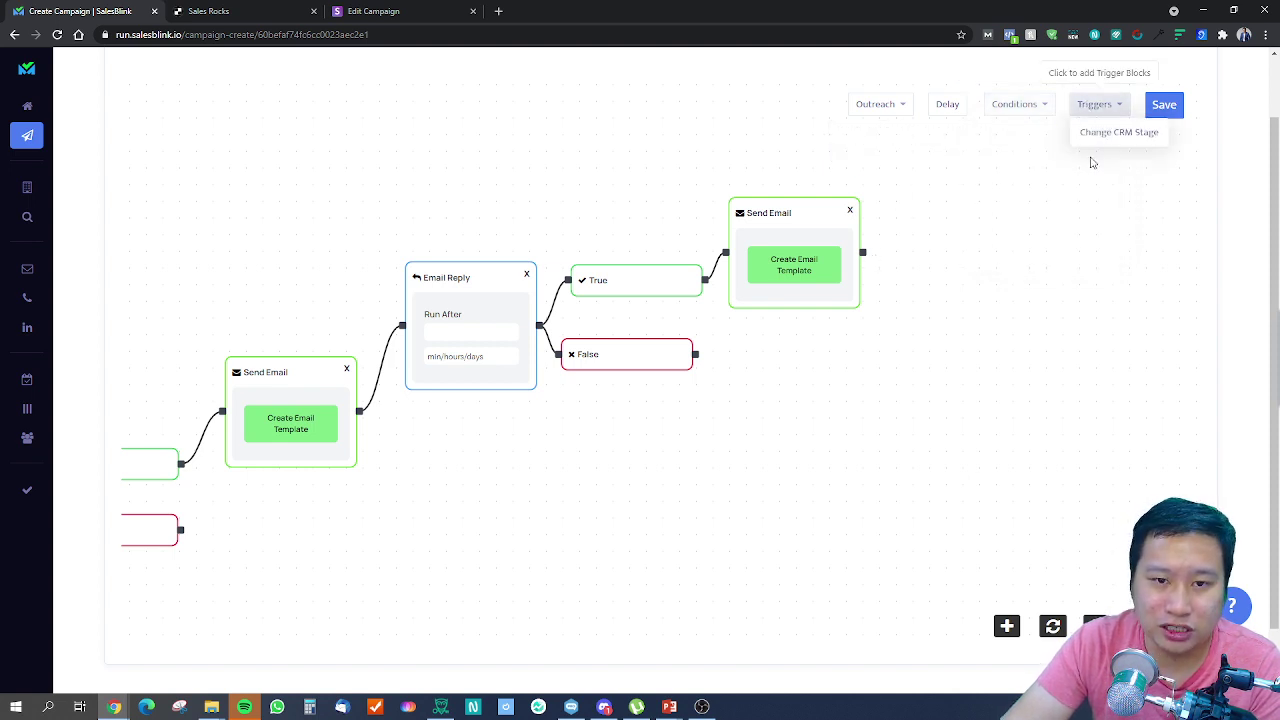
{"action": "left_click", "coordinate": [929, 203]}
{"action": "left_click", "coordinate": [873, 112]}
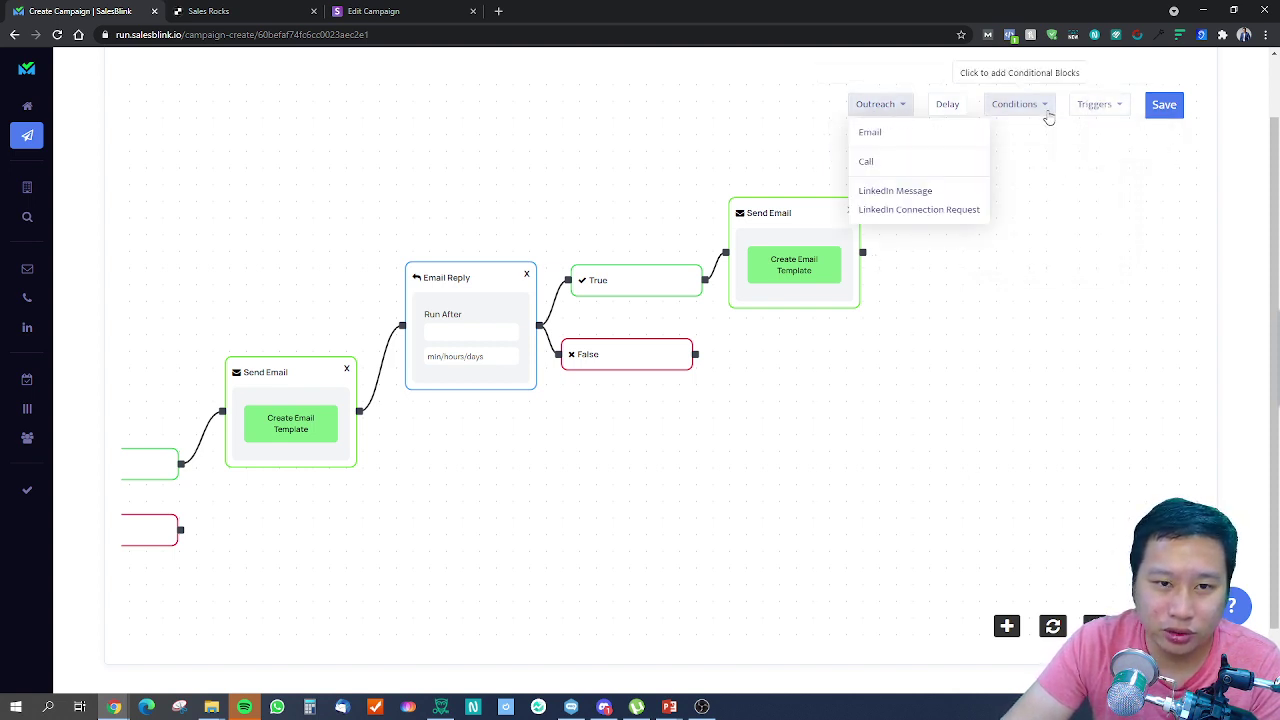
Add a third Email Reply condition after the third Send Email block and connect that Send Email to it.
{"action": "left_click", "coordinate": [1042, 112]}
{"action": "left_click_drag", "start_coordinate": [1018, 169], "coordinate": [925, 178]}
{"action": "left_click_drag", "start_coordinate": [864, 253], "coordinate": [916, 225]}
{"action": "left_click_drag", "start_coordinate": [1079, 303], "coordinate": [880, 328]}
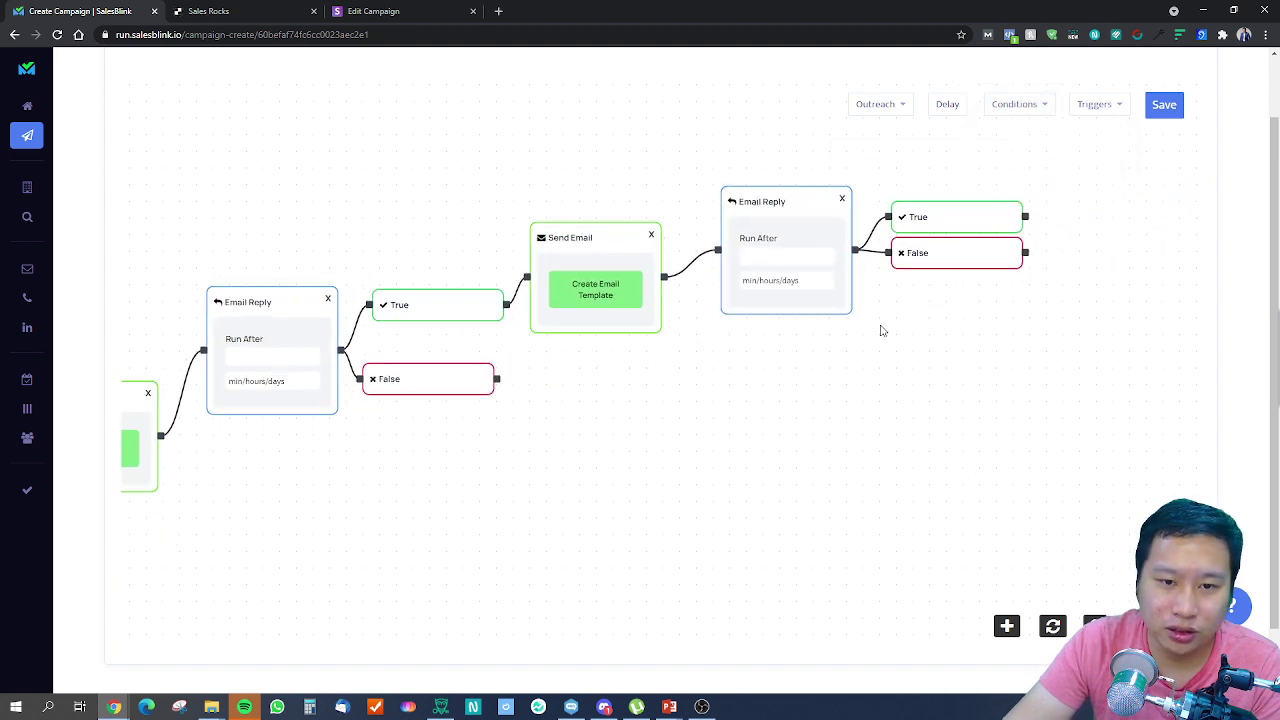
Add a Change Stage trigger block and connect the True branch of the third Email Reply condition to it.
{"action": "left_click", "coordinate": [1097, 105]}
{"action": "left_click_drag", "start_coordinate": [1114, 137], "coordinate": [1100, 196]}
{"action": "left_click_drag", "start_coordinate": [1026, 217], "coordinate": [1061, 196]}
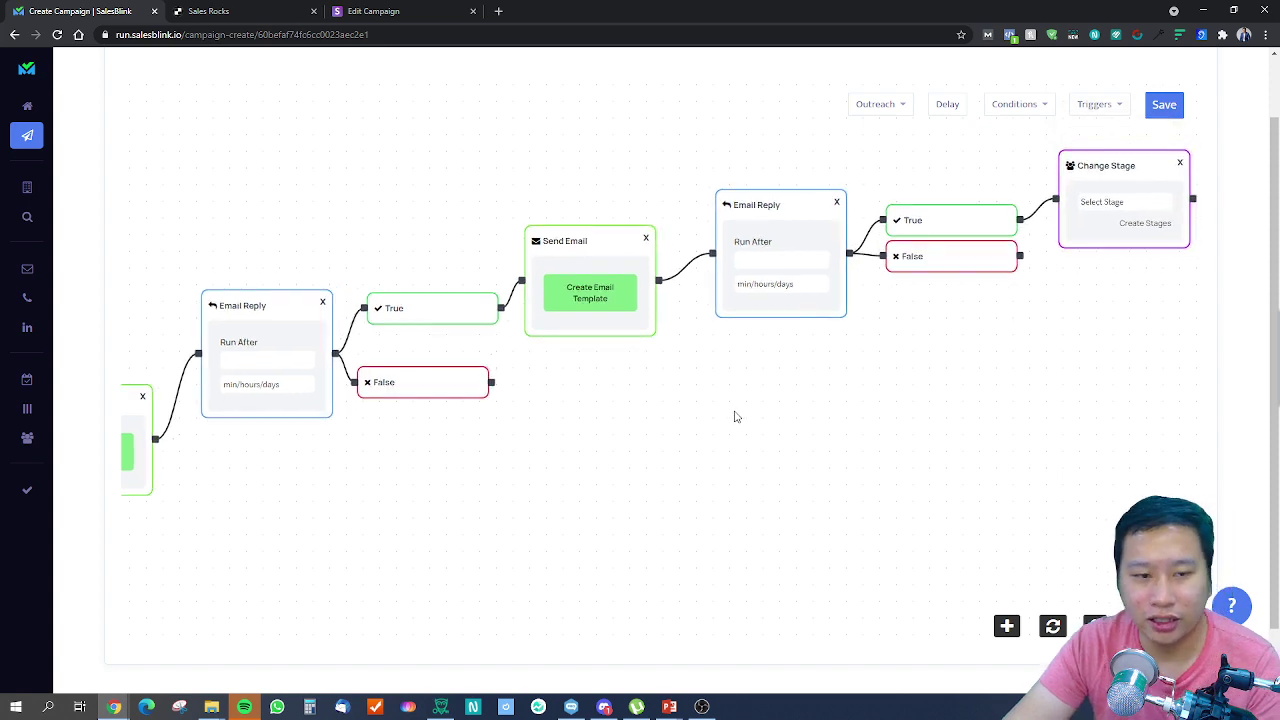
Review the branching email sequence in SalesBlink and compare its builder with the Snov.io drip campaign editor.
{"action": "mouse_move", "coordinate": [734, 417]}
{"action": "left_mouse_down"}
{"action": "mouse_move", "coordinate": [883, 340]}
{"action": "mouse_move", "coordinate": [537, 420]}
{"action": "left_mouse_up"}
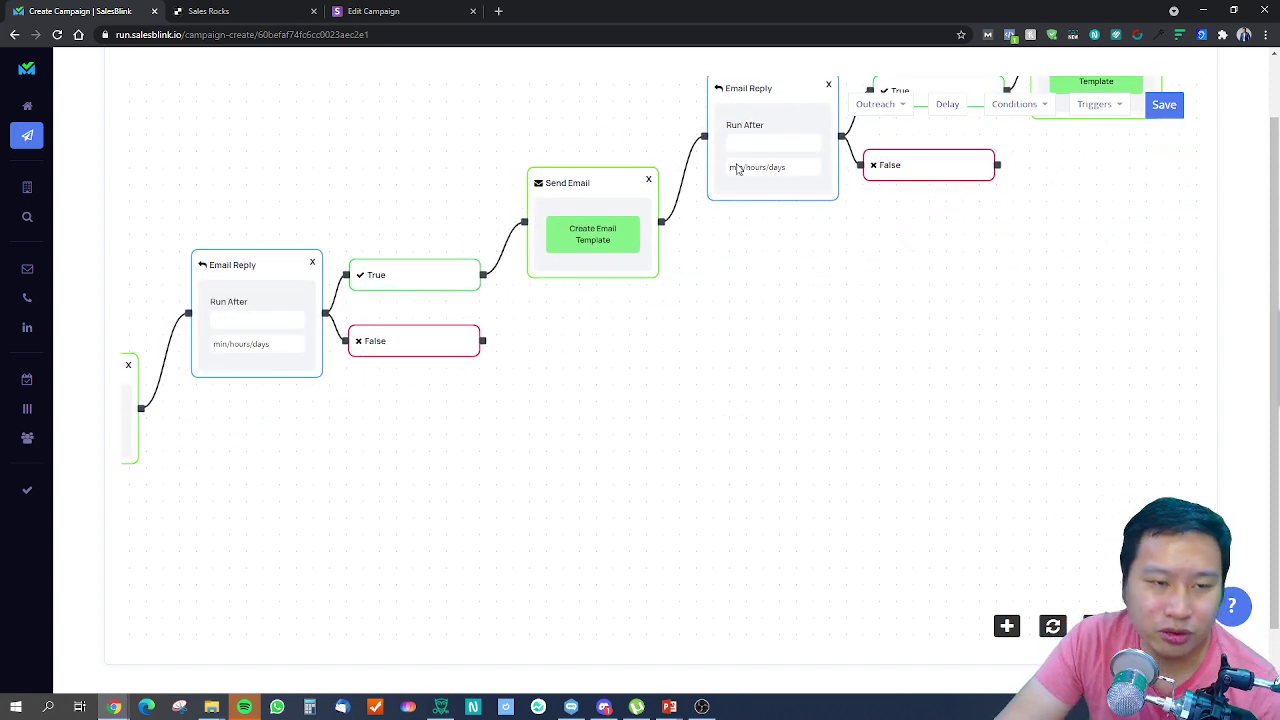
{"action": "left_click_drag", "start_coordinate": [670, 354], "coordinate": [530, 462]}
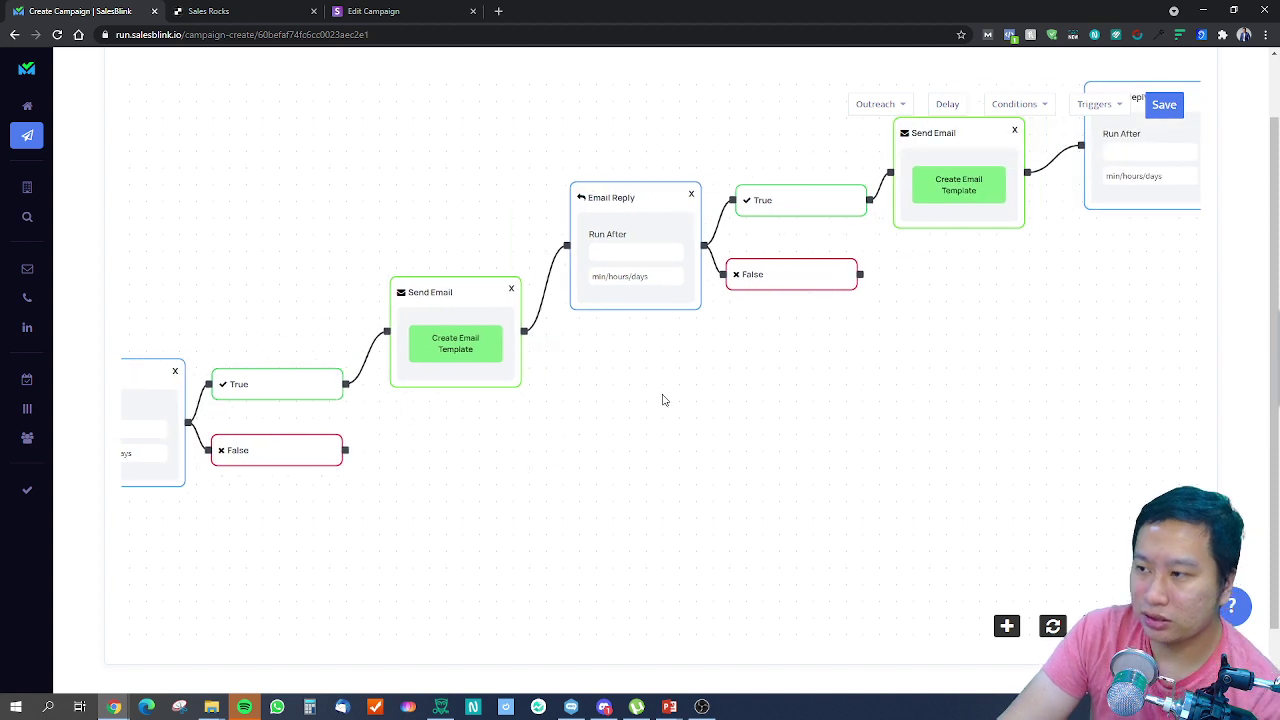
{"action": "left_click_drag", "start_coordinate": [664, 398], "coordinate": [605, 447]}
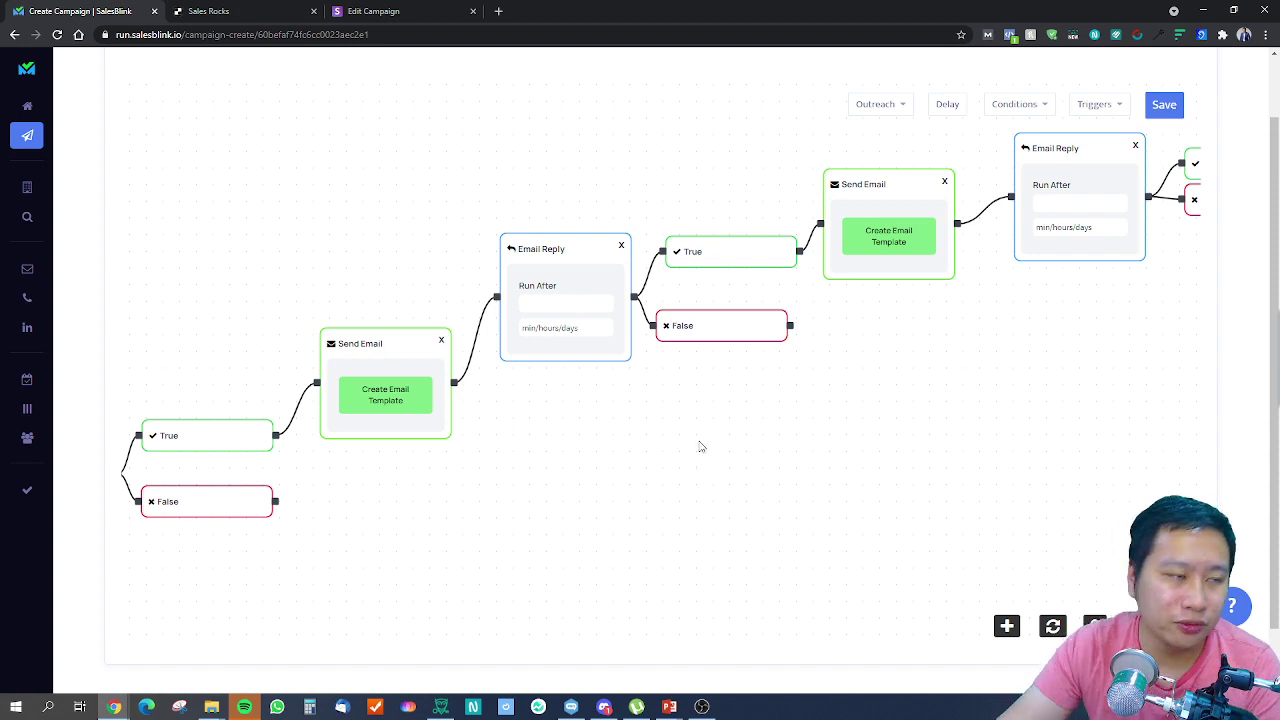
{"action": "left_click", "coordinate": [206, 10]}
{"action": "left_click", "coordinate": [372, 11]}
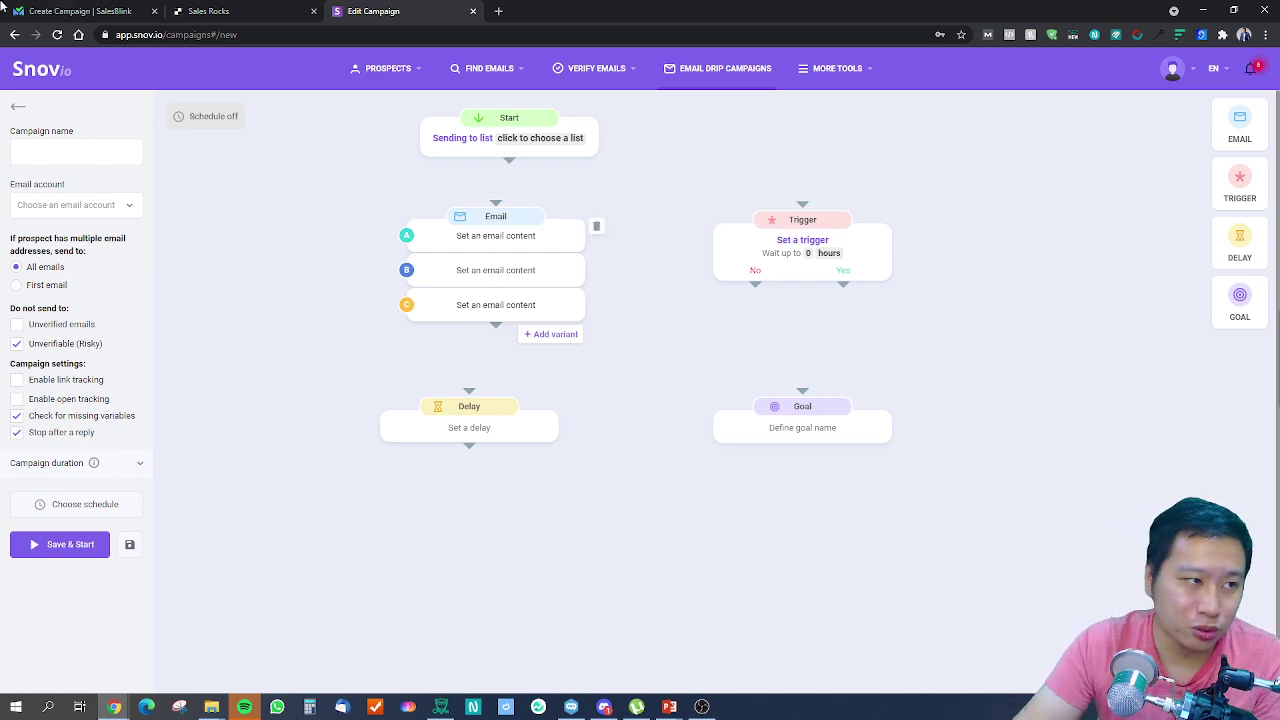
{"action": "left_click", "coordinate": [63, 8]}
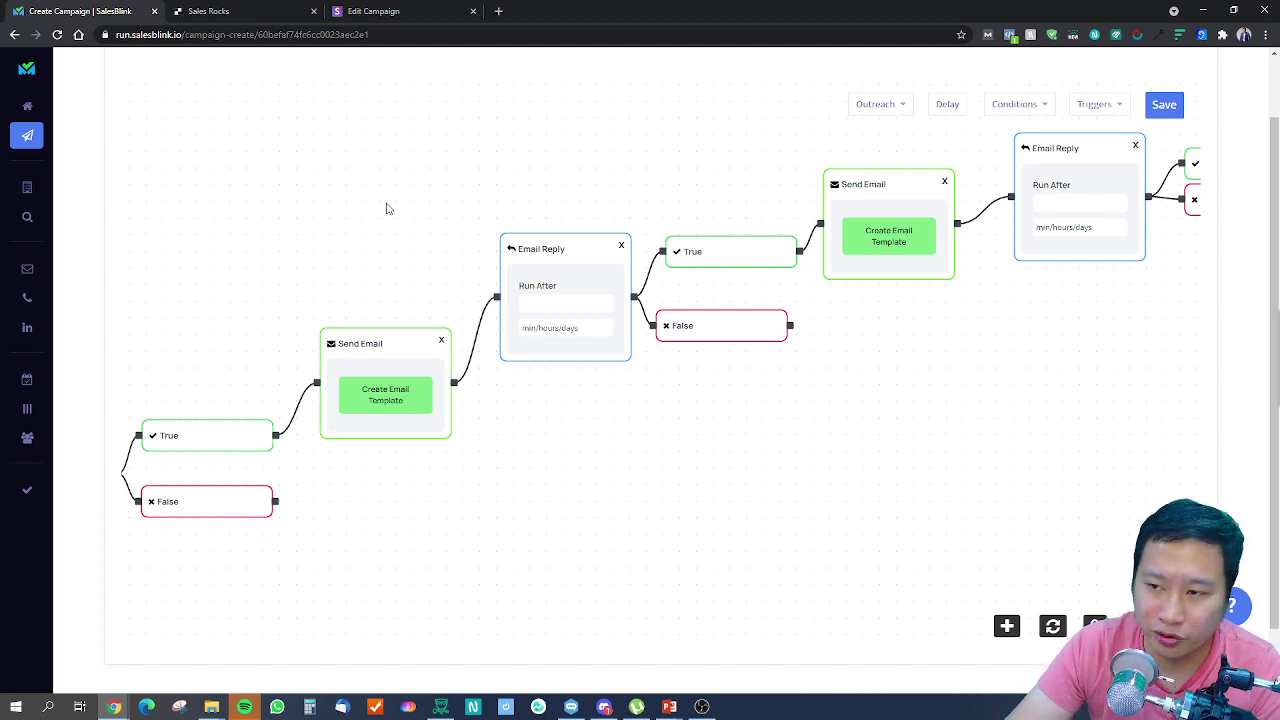
{"action": "left_click", "coordinate": [352, 11]}
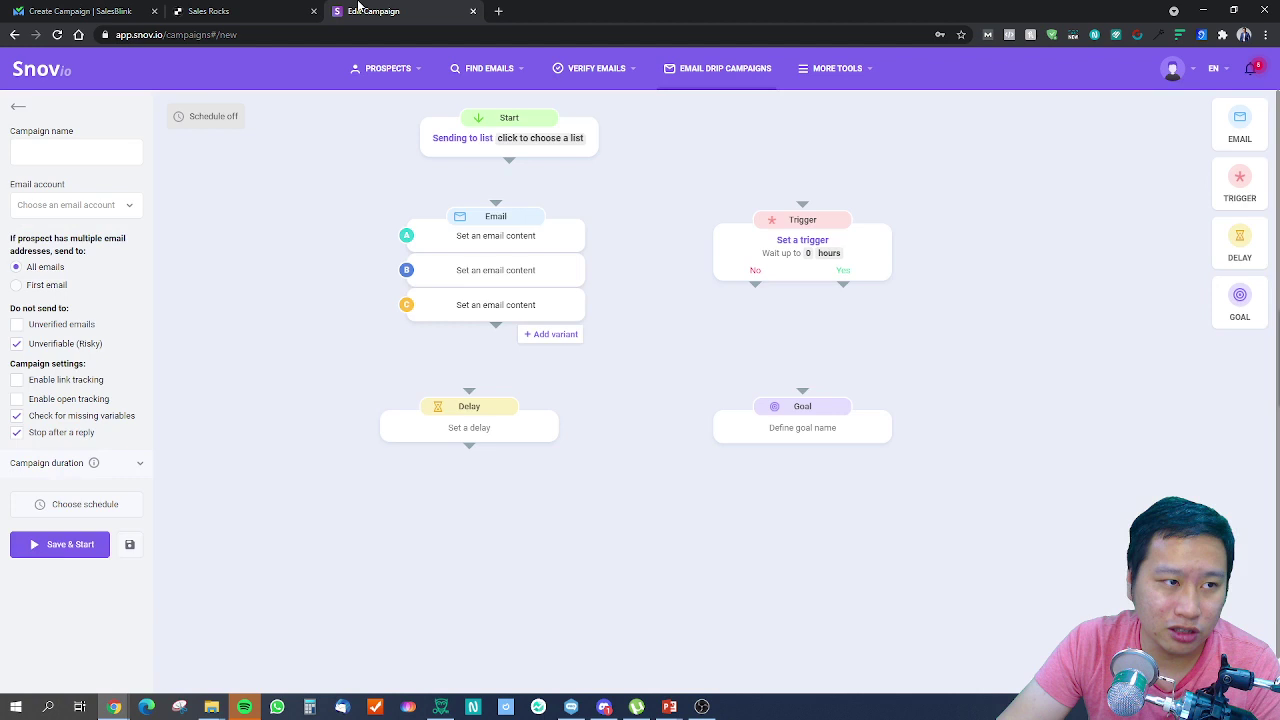
{"action": "mouse_move", "coordinate": [344, 92]}
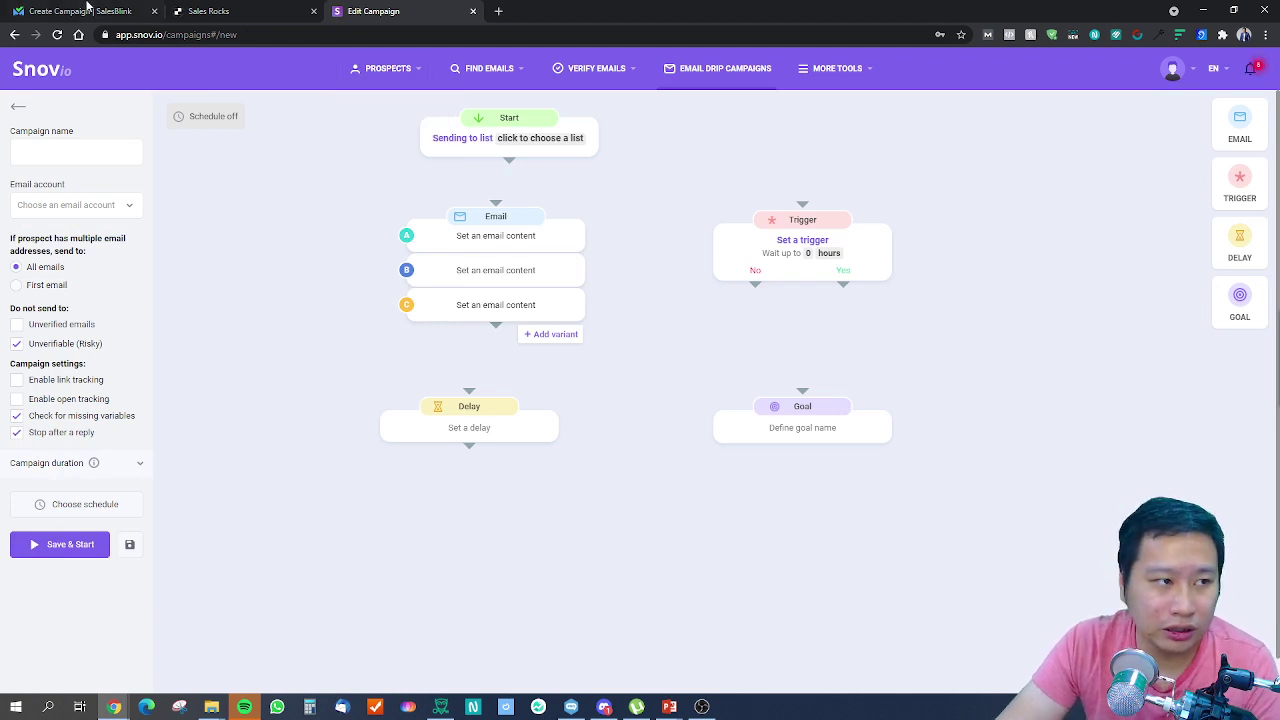
{"action": "left_click", "coordinate": [88, 11]}
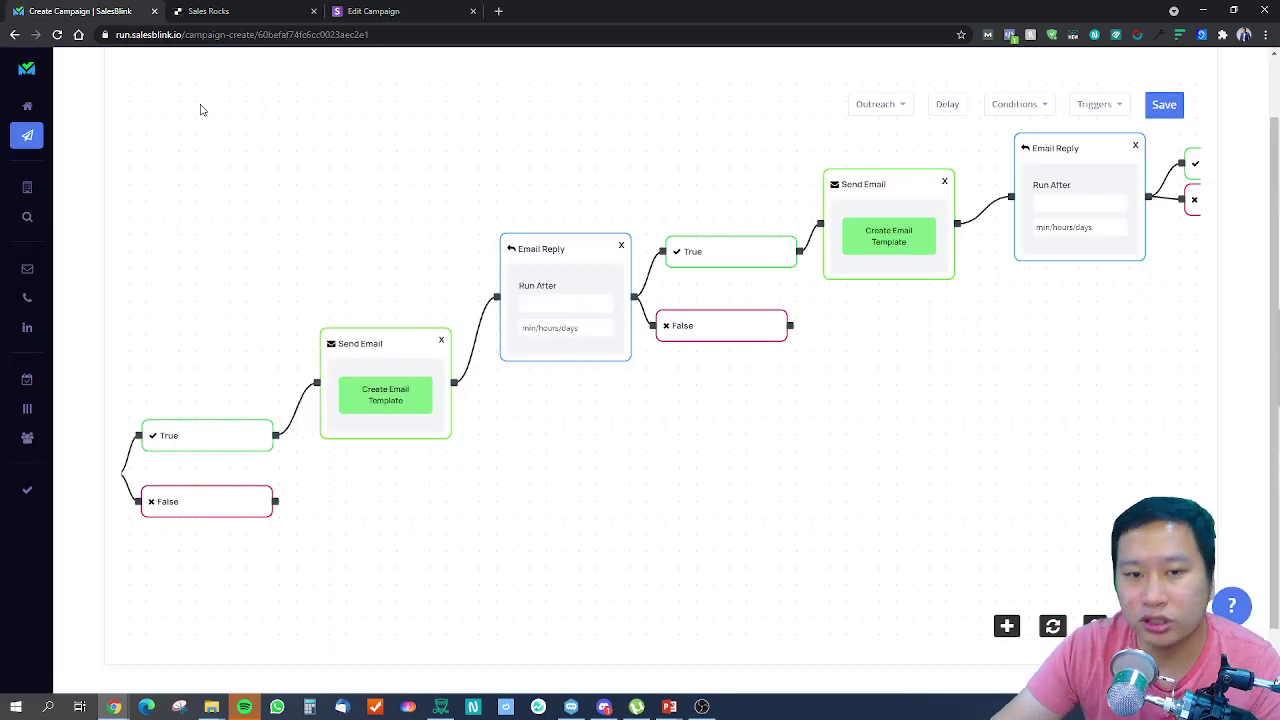